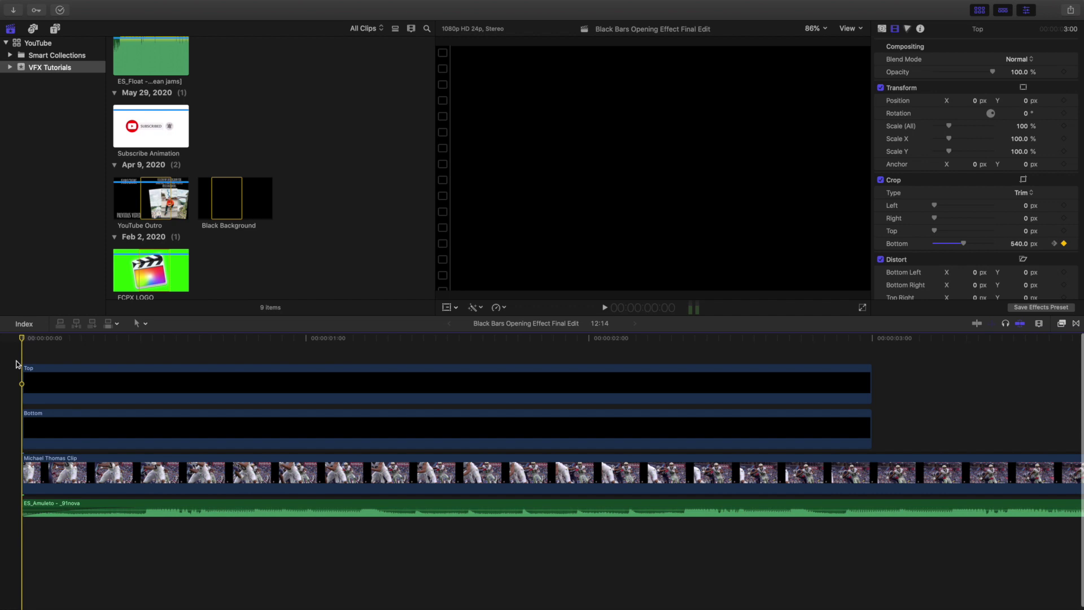
# - Preview the bars opening several times from the start, then zoom out to the whole edit
pyautogui.press('space')
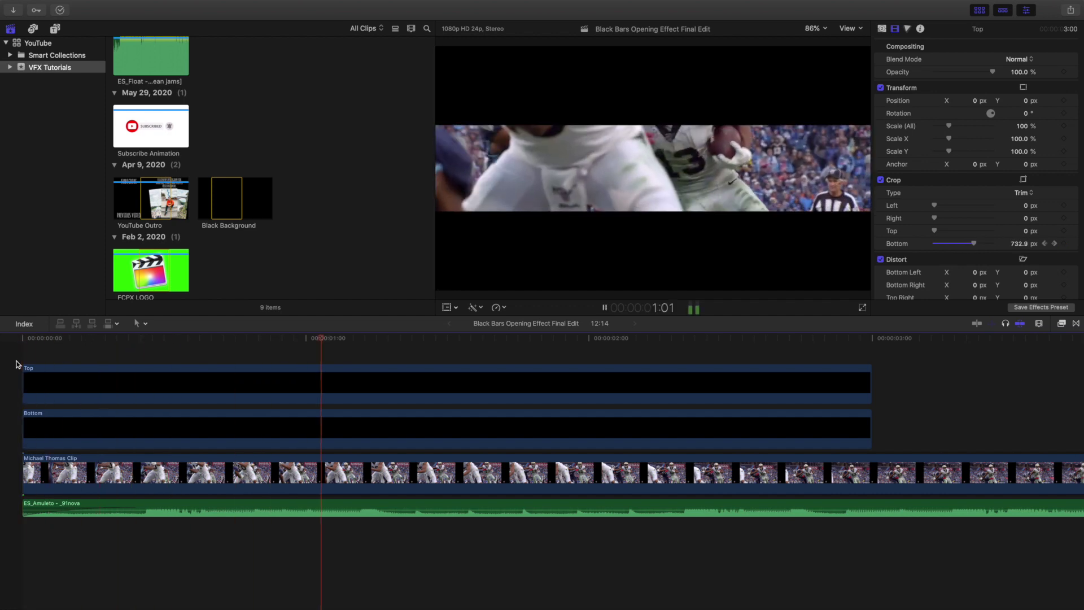
pyautogui.press('space')
pyautogui.press('Home')
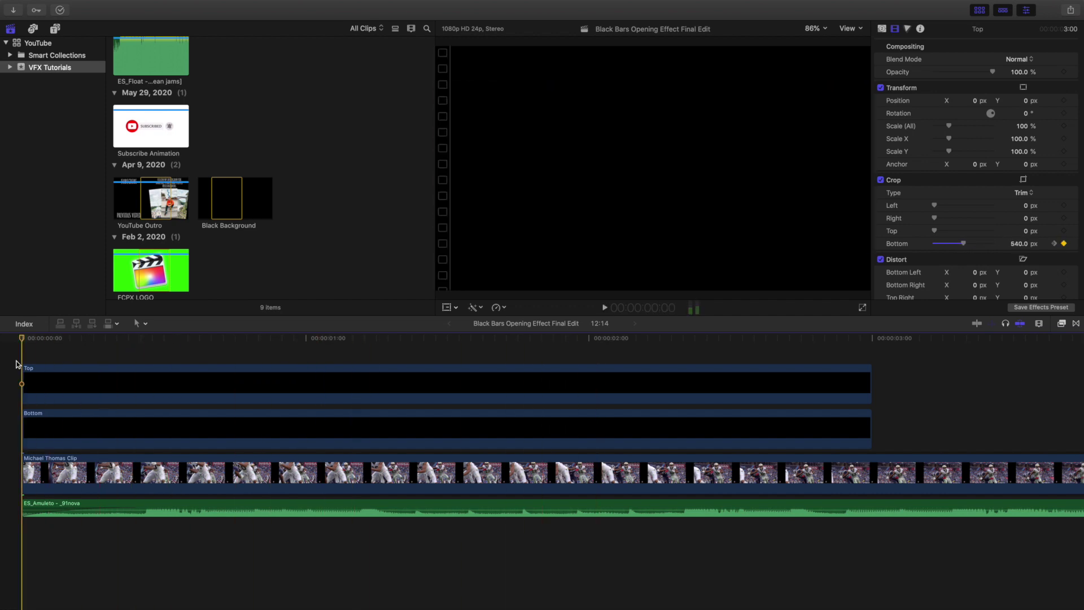
pyautogui.press('space')
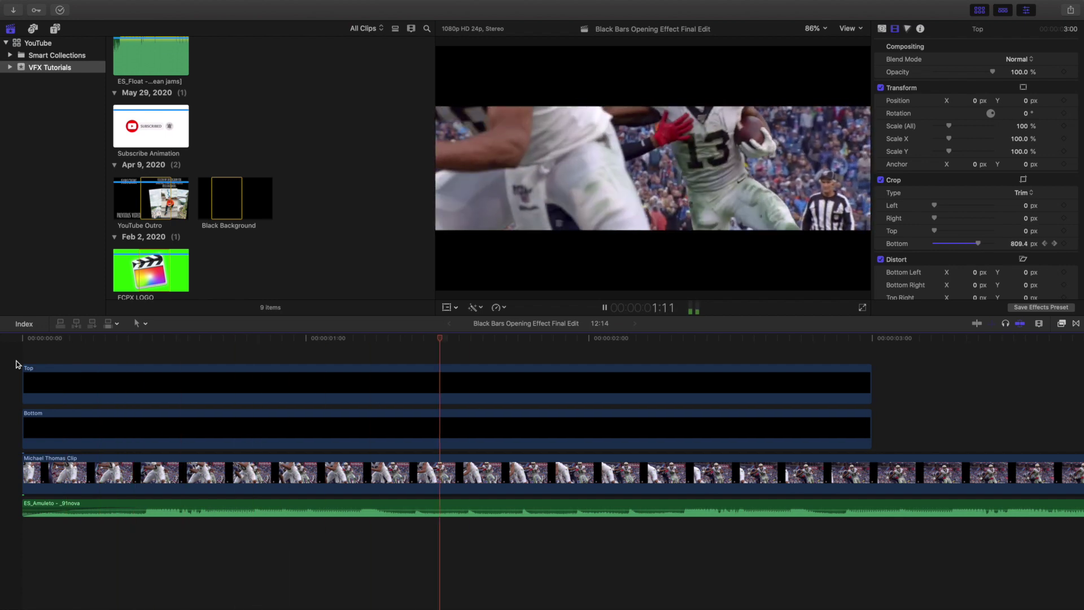
pyautogui.press('space')
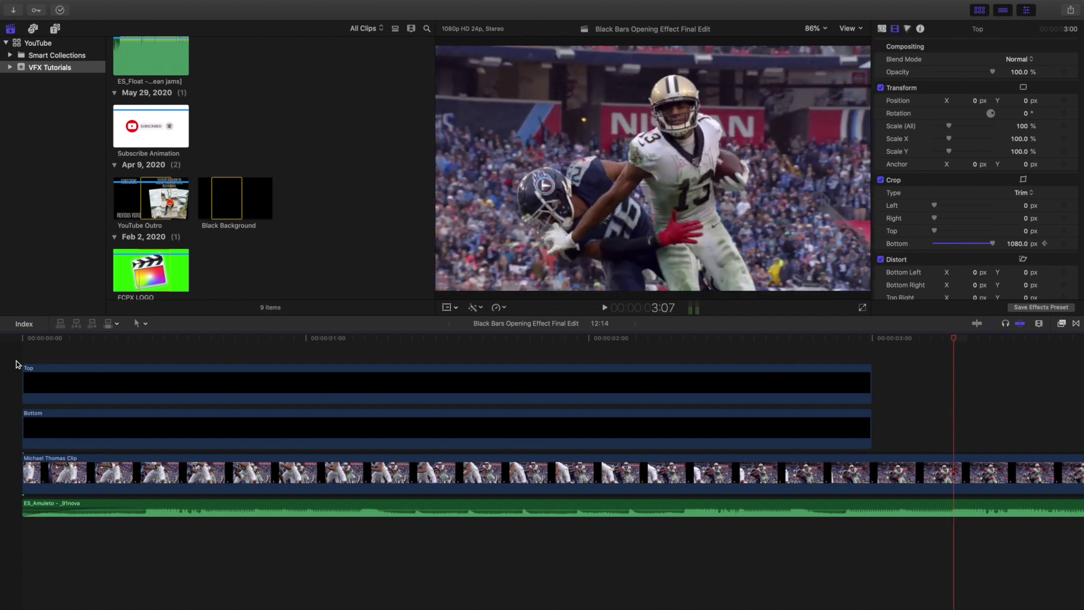
pyautogui.press('Home')
pyautogui.press('space')
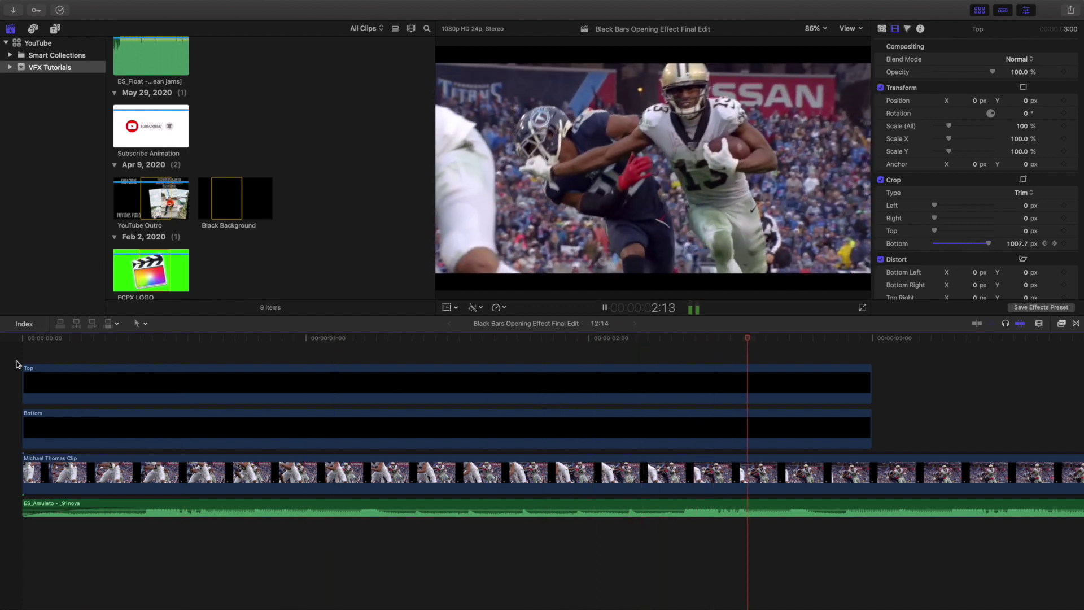
pyautogui.press('space')
pyautogui.hscroll(2, 125, 403)
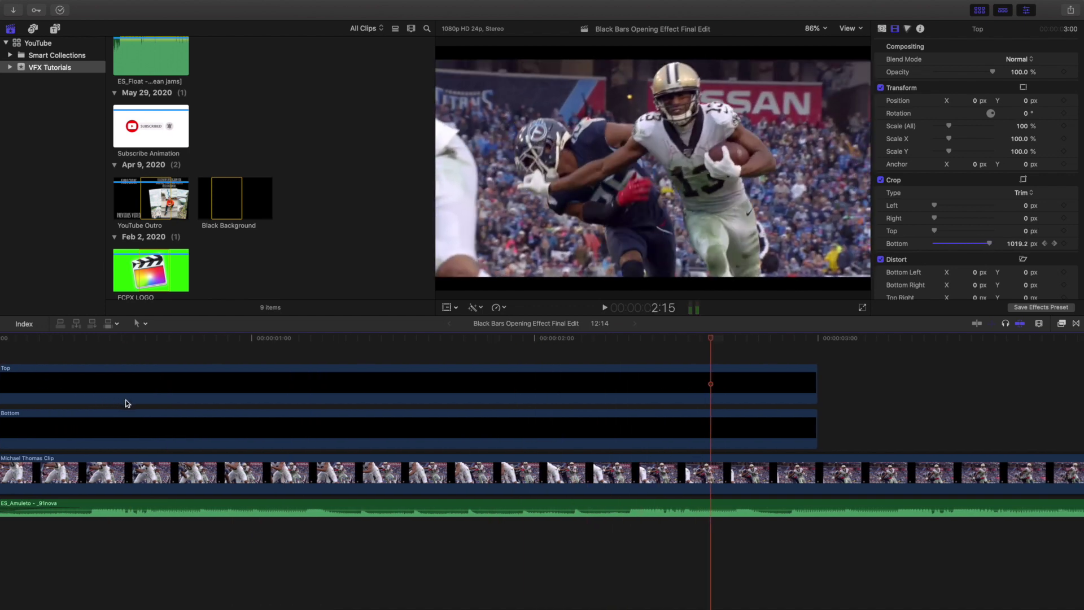
pyautogui.press('super+minus')
# - Paste a copy of the Top bar clip at 3:00 and show the installed generators
pyautogui.click(113, 386)
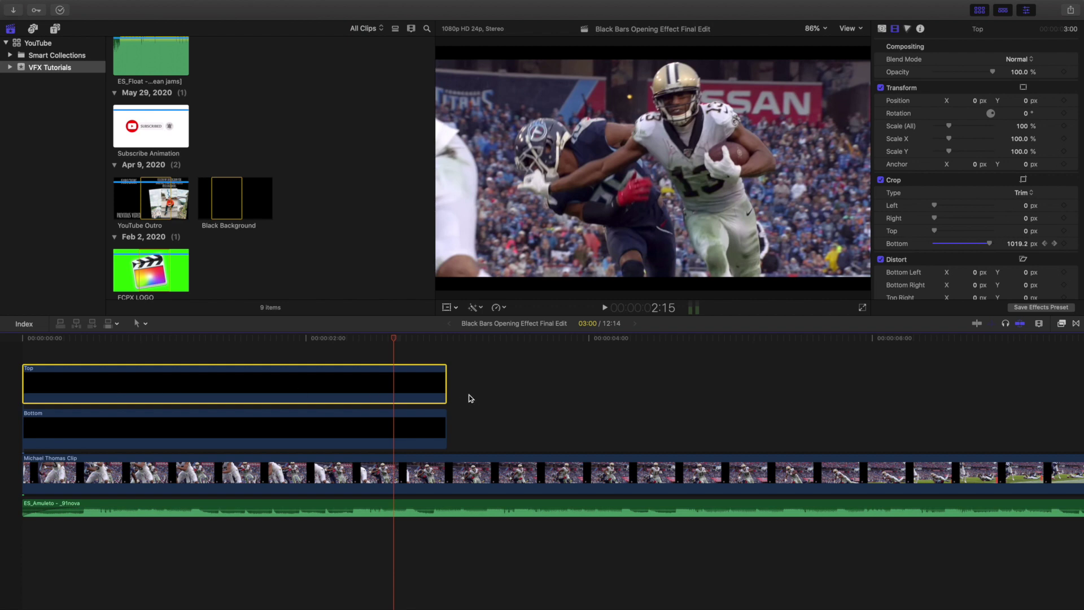
pyautogui.click(448, 363)
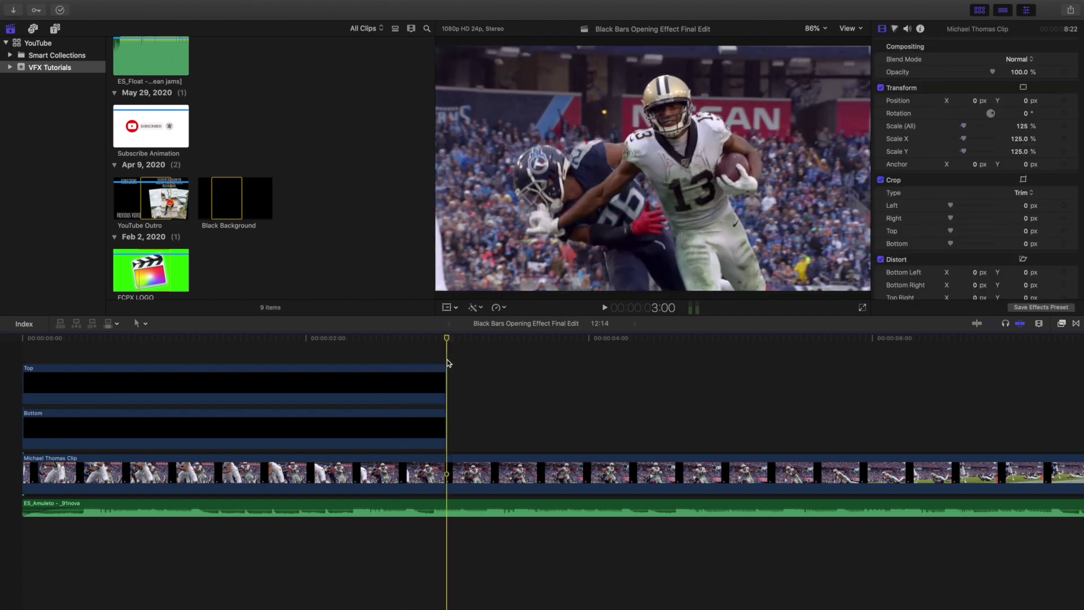
pyautogui.press('super+v')
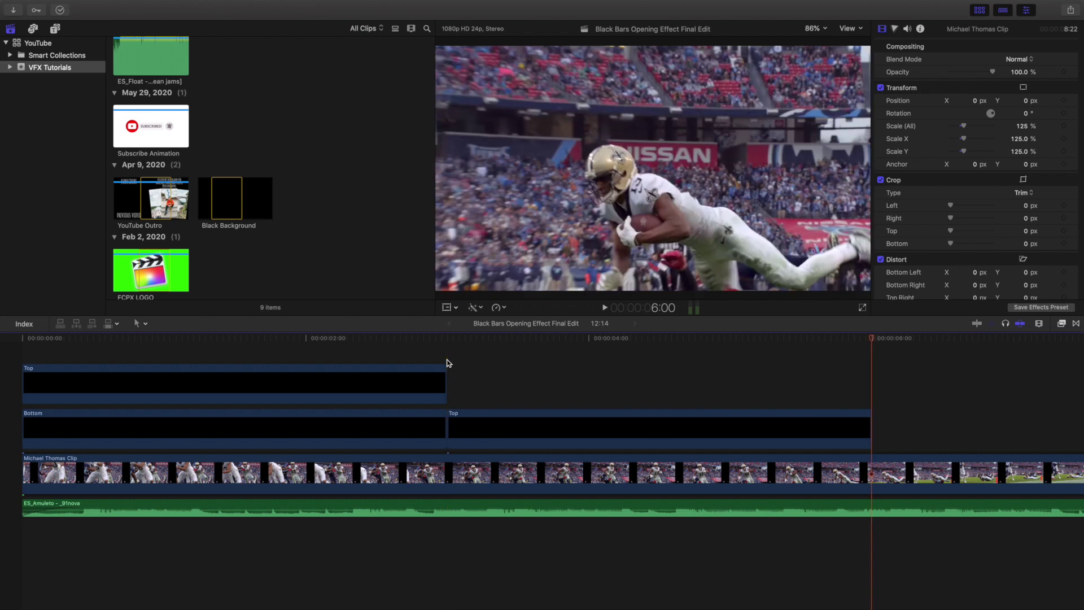
pyautogui.click(447, 360)
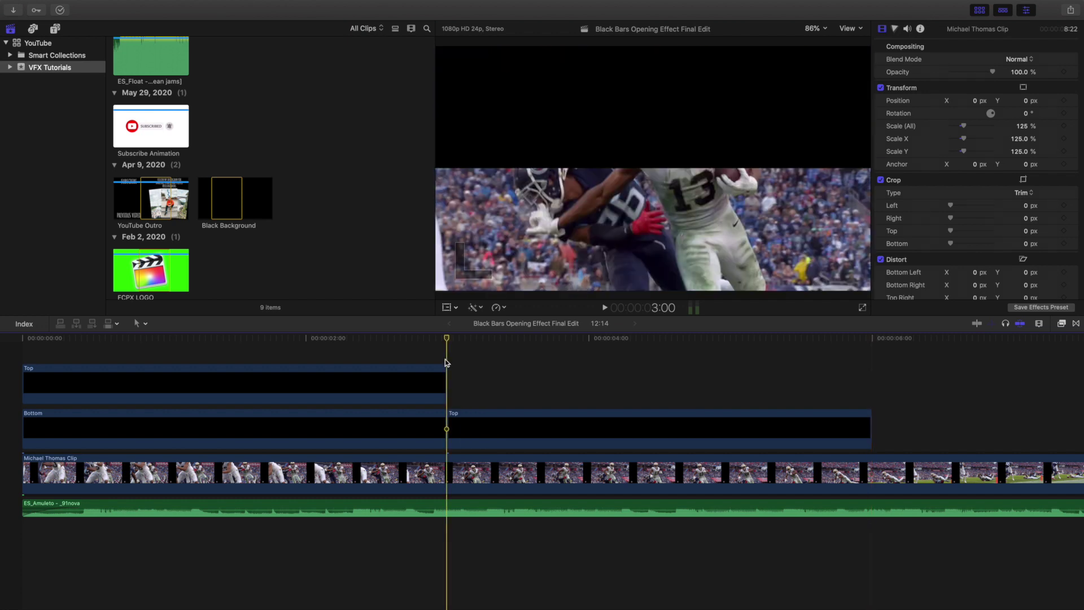
pyautogui.click(57, 29)
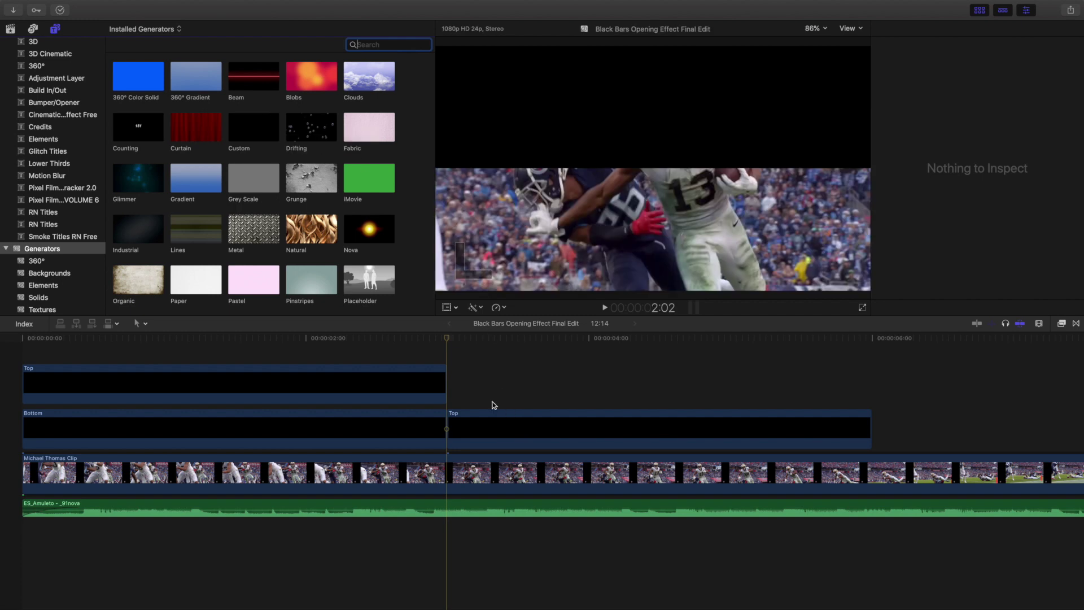
# - Reset the pasted Top clip's Crop Bottom from 540 to 0 px so it fills the frame black
pyautogui.click(10, 29)
pyautogui.click(446, 376)
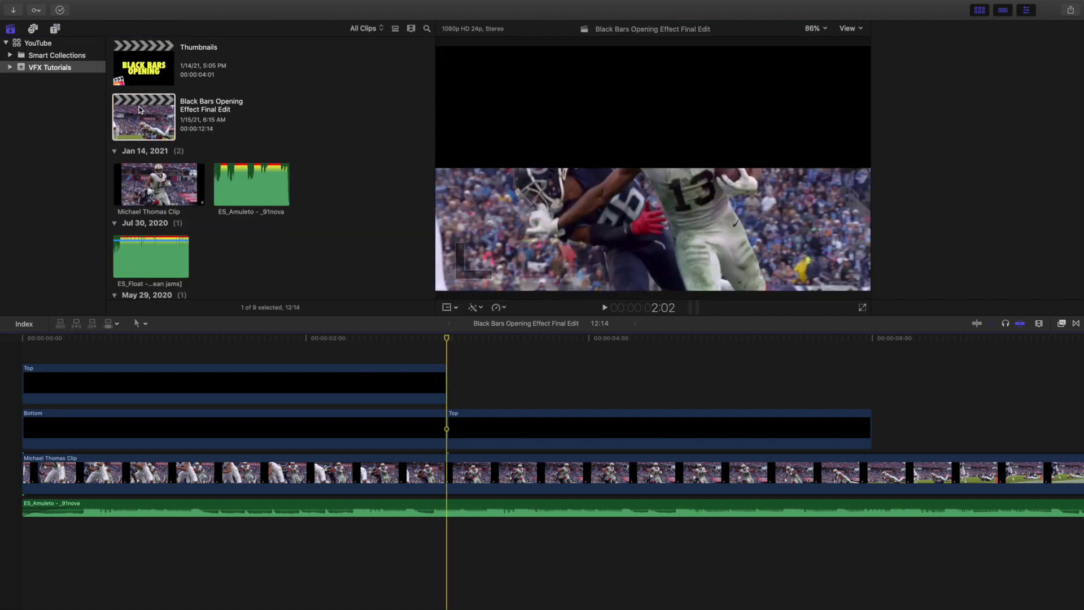
pyautogui.click(514, 390)
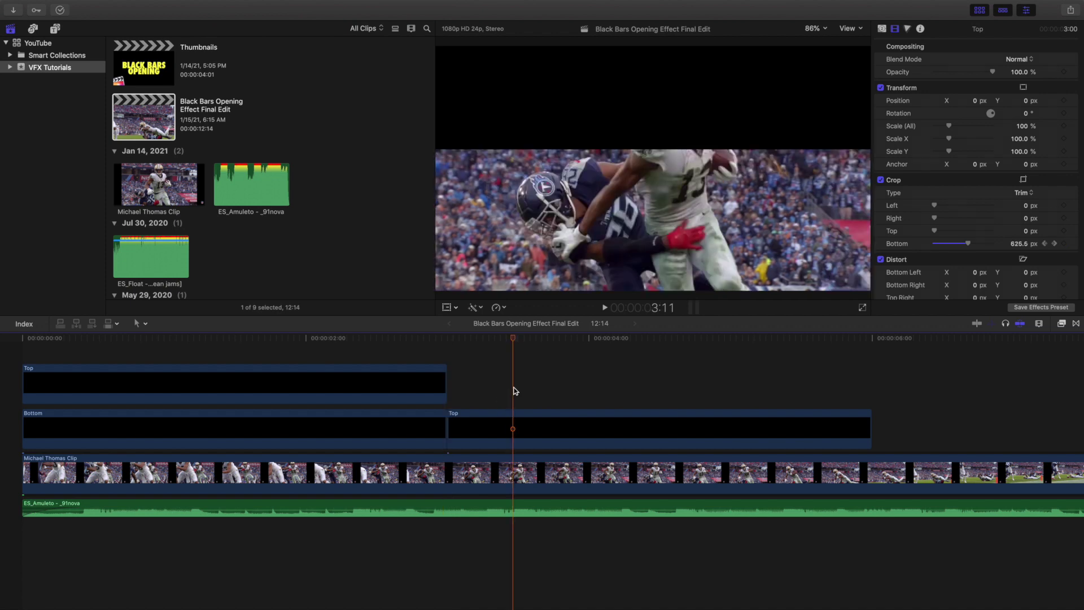
pyautogui.click(525, 429)
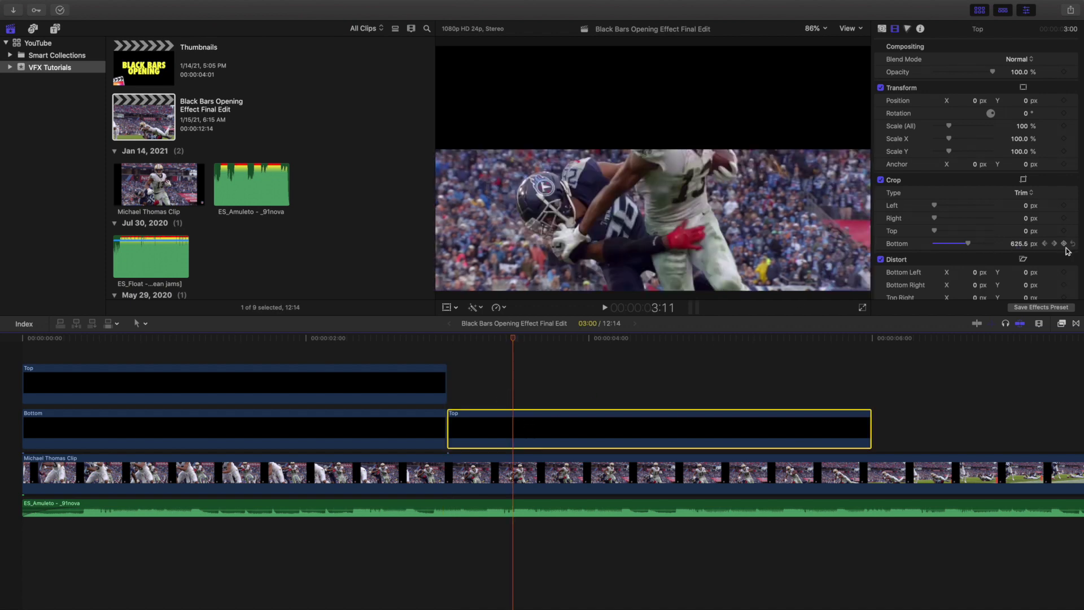
pyautogui.click(1073, 245)
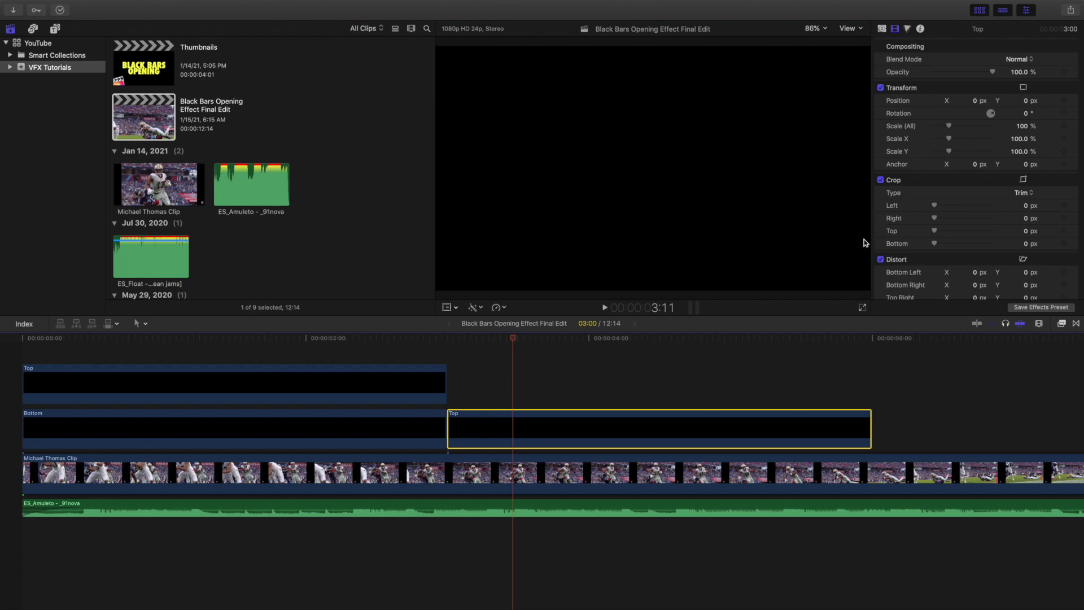
pyautogui.click(451, 357)
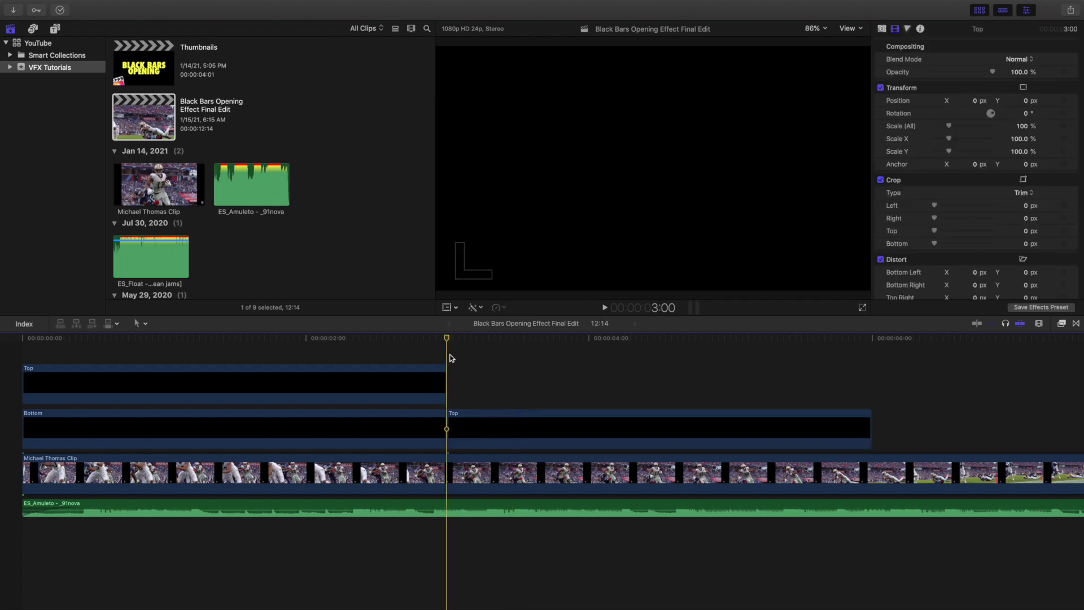
# - Test a 1080 px top crop on the pasted copy, undo and retry it, then delete the copy
pyautogui.click(509, 424)
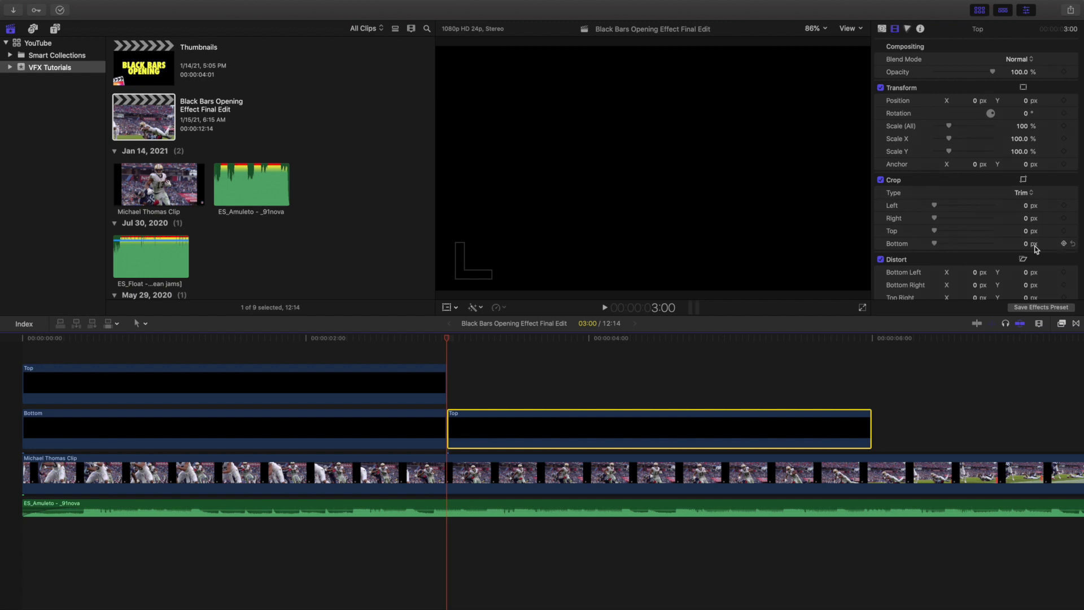
pyautogui.moveTo(935, 235); pyautogui.dragTo(1005, 237)
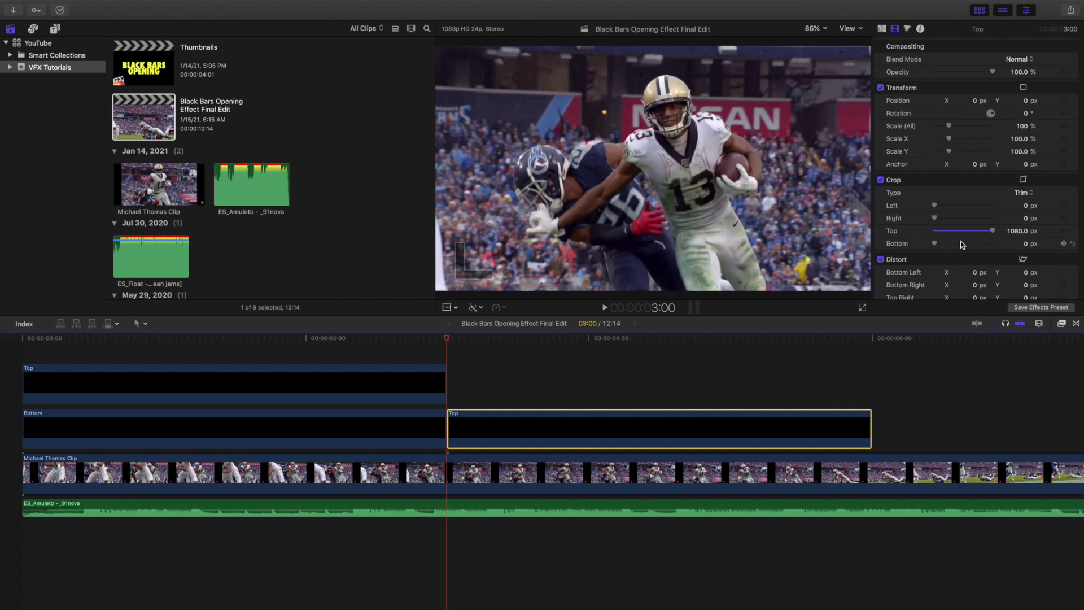
pyautogui.press('super+z')
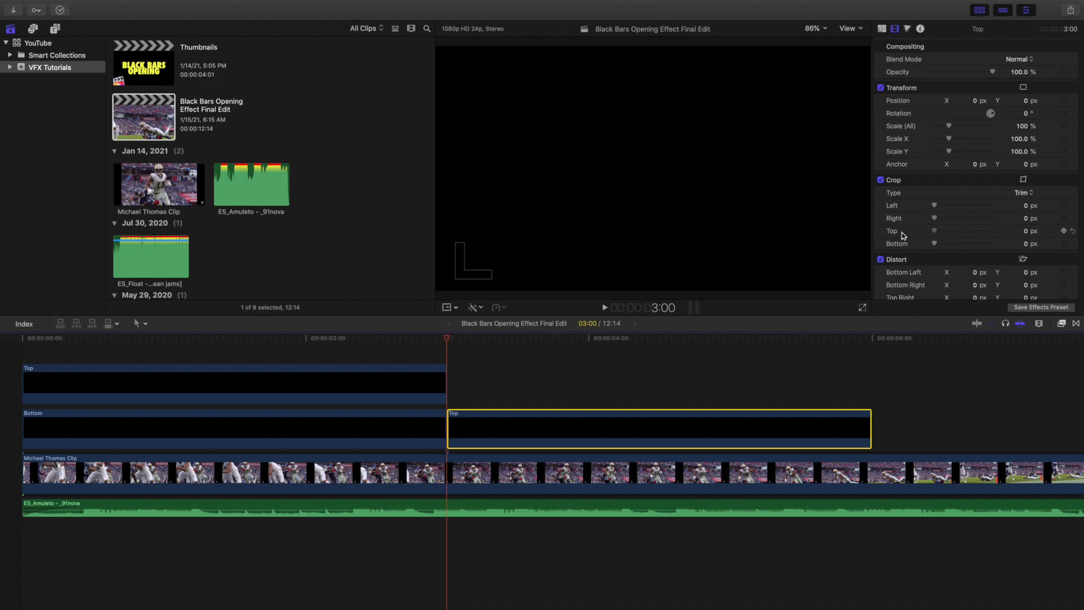
pyautogui.moveTo(934, 235); pyautogui.dragTo(1028, 242)
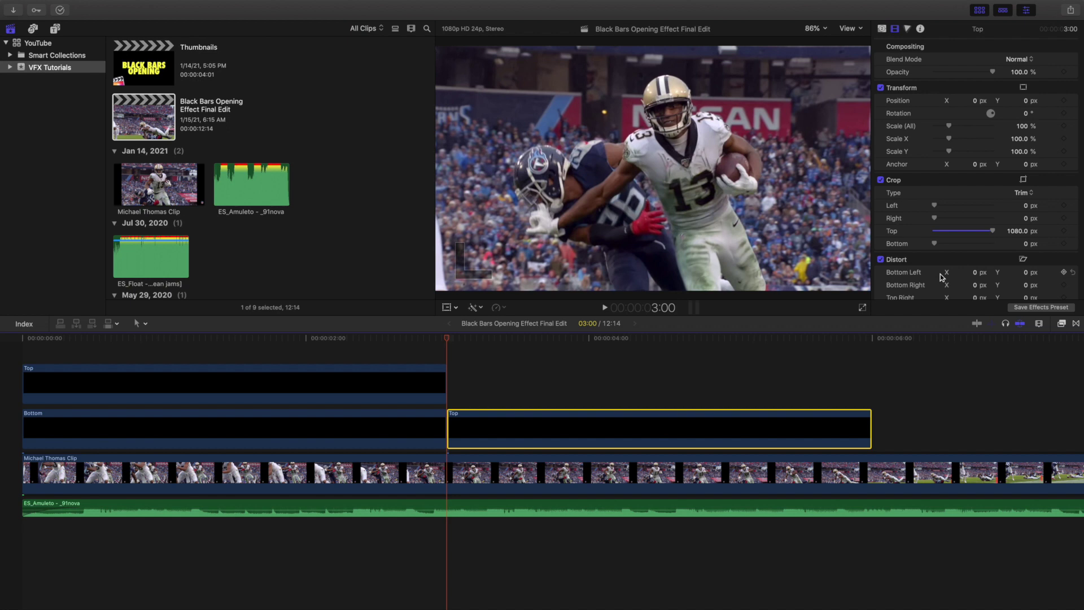
pyautogui.moveTo(992, 234)
pyautogui.mouseDown()
pyautogui.moveTo(933, 232)
pyautogui.moveTo(992, 233)
pyautogui.mouseUp()
pyautogui.press('Delete')
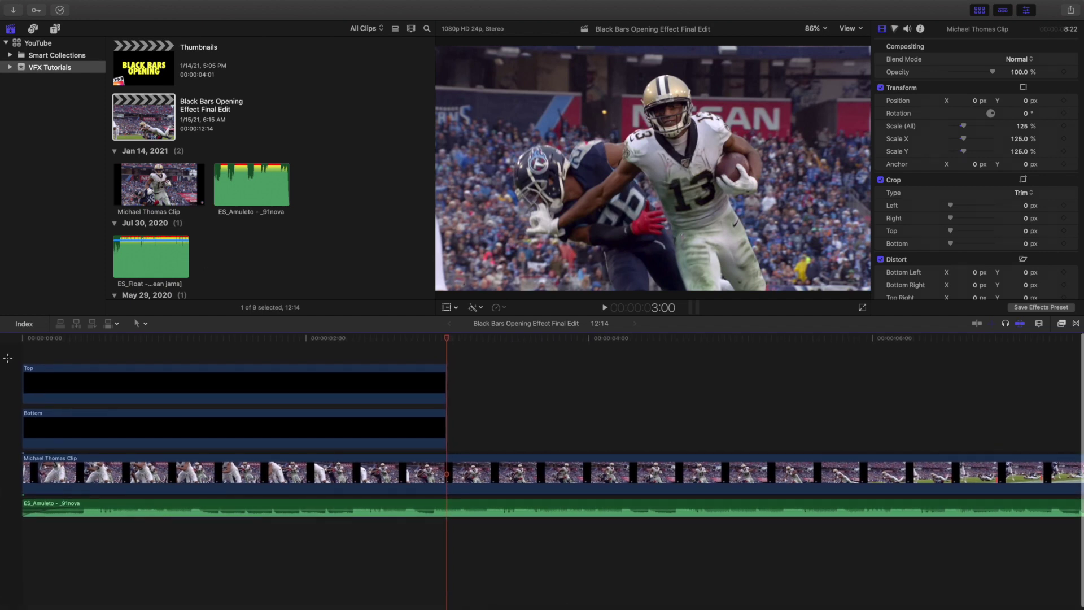
# - Disable the Bottom bar and keyframe the Top bar's Crop Bottom at 540 px at 00:00
pyautogui.press('Home')
pyautogui.click(78, 386)
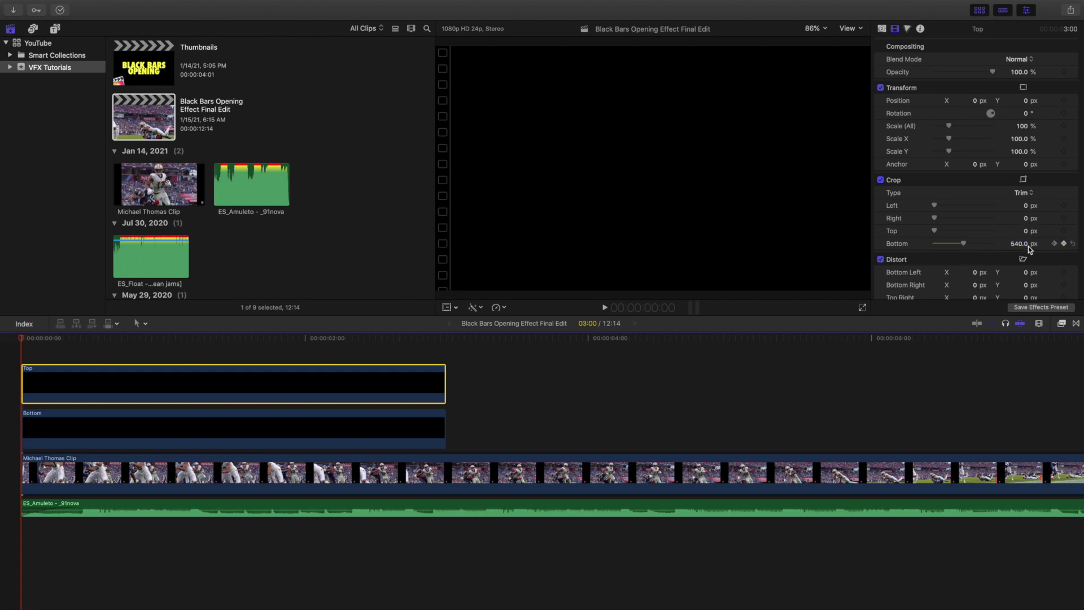
pyautogui.click(404, 435)
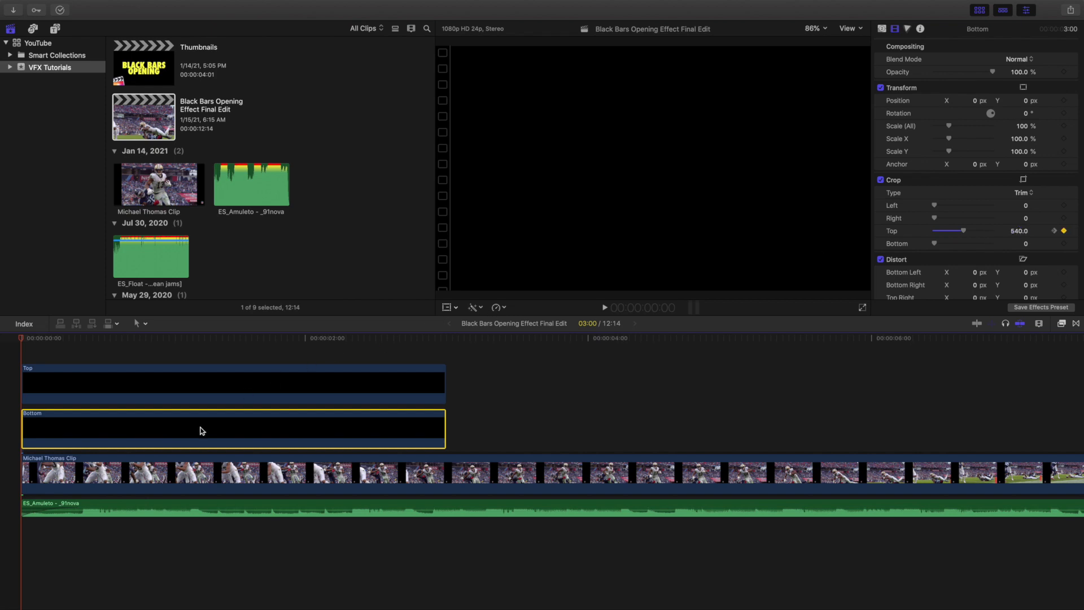
pyautogui.press('v')
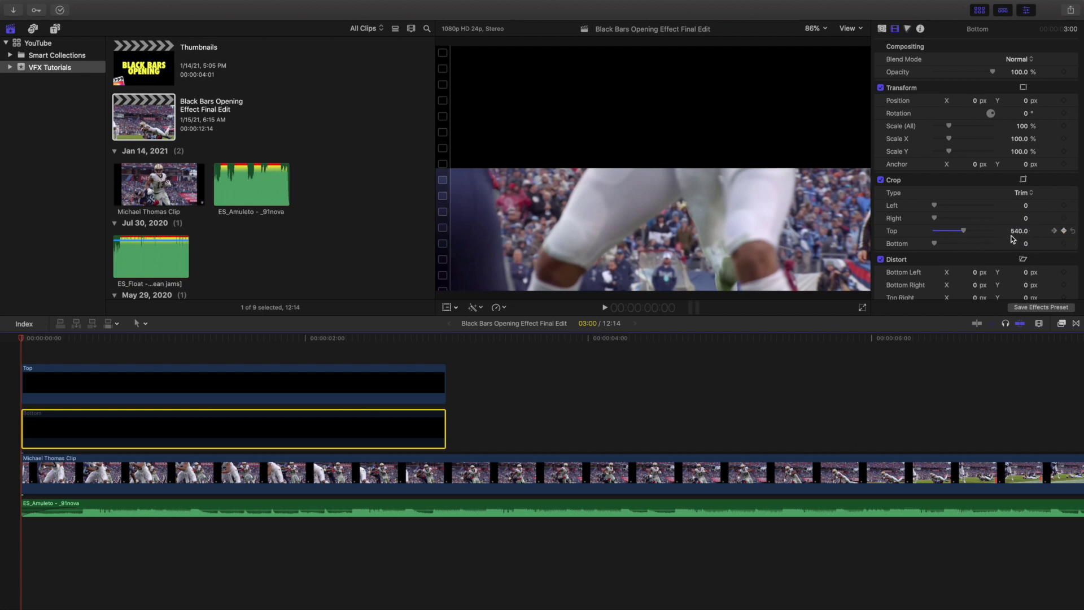
pyautogui.click(134, 392)
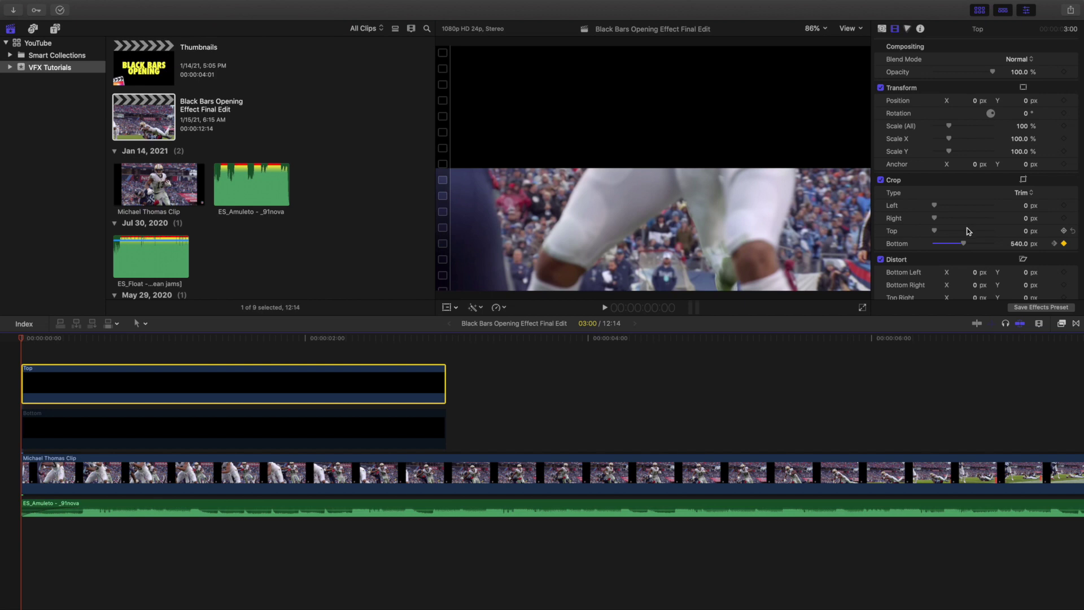
pyautogui.click(1062, 244)
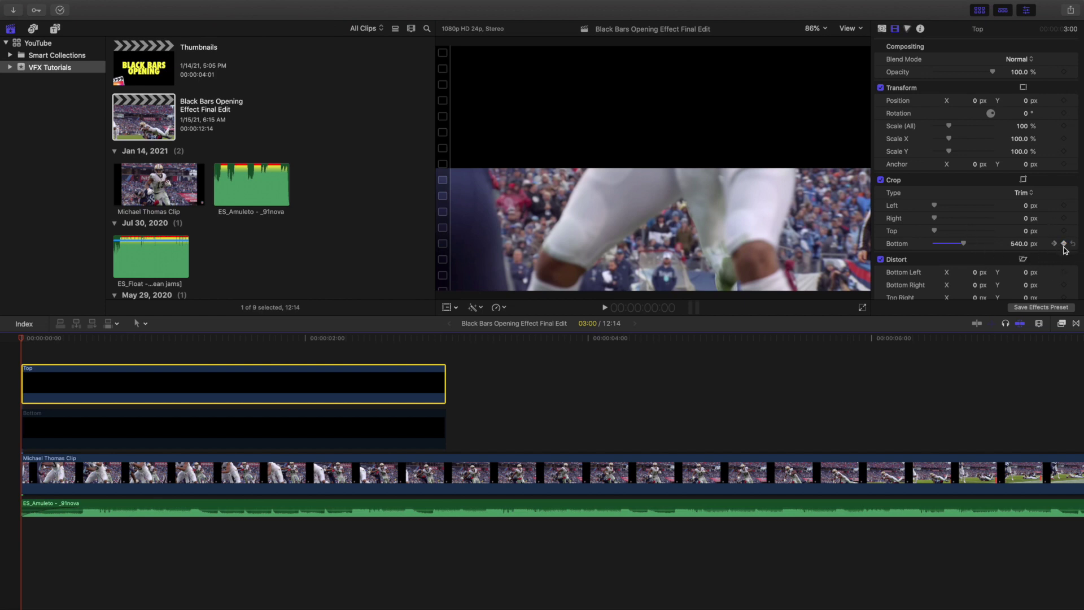
# - Set the Top bar's Crop Bottom keyframe to 1080 px at 2:23, checking its video animation lanes
pyautogui.click(447, 358)
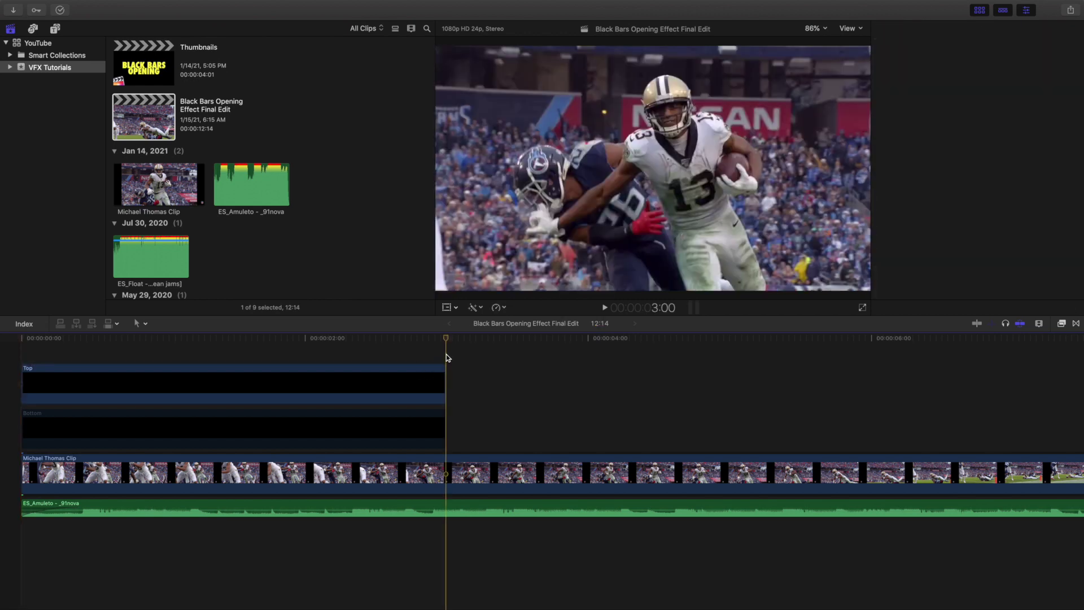
pyautogui.press('Left')
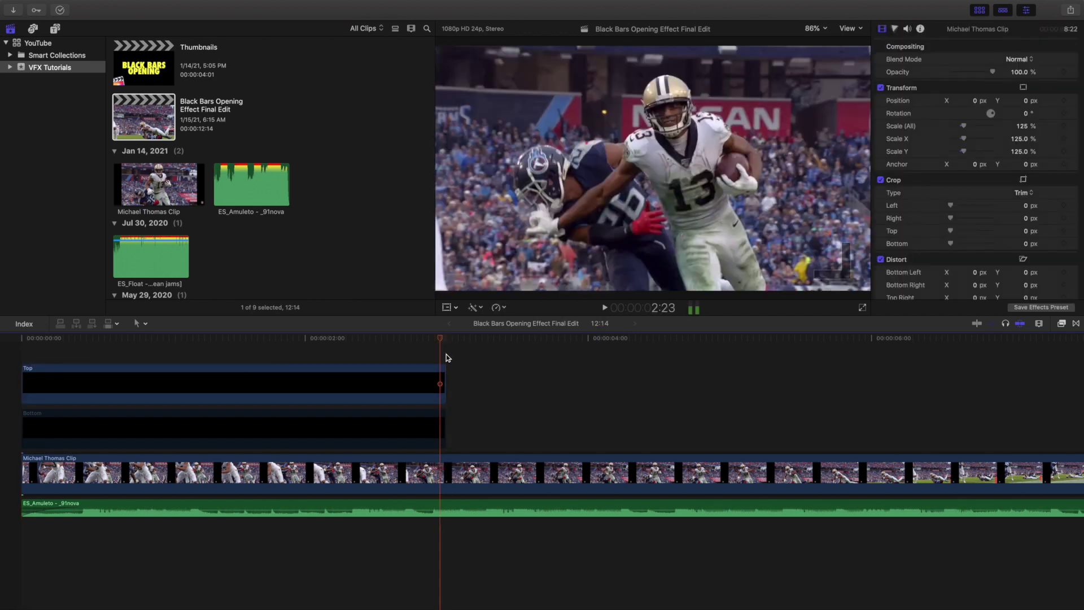
pyautogui.click(405, 381)
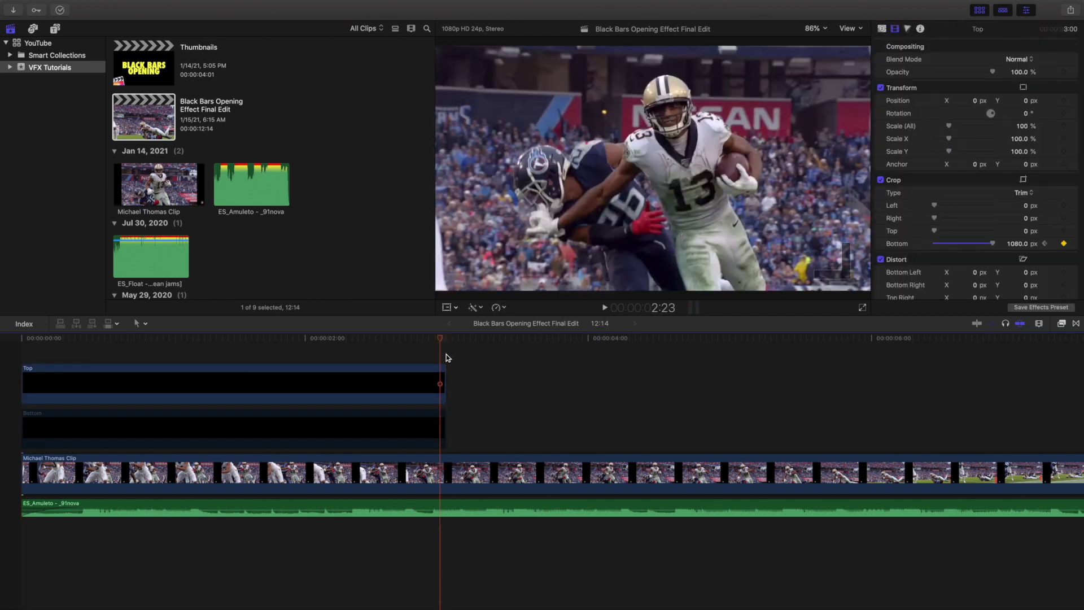
pyautogui.click(407, 380)
pyautogui.rightClick(415, 378)
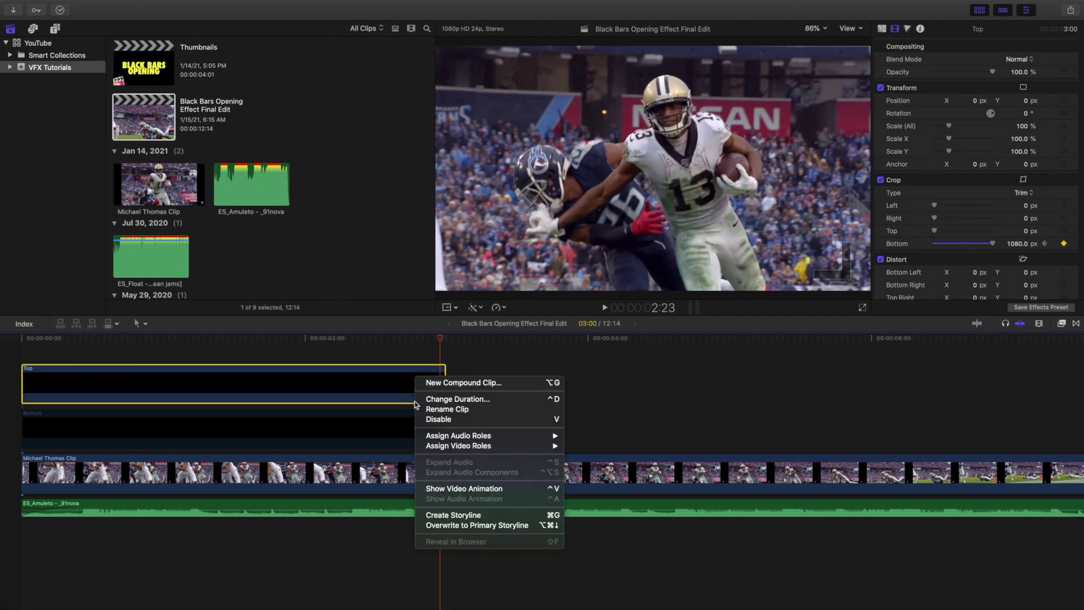
pyautogui.click(446, 488)
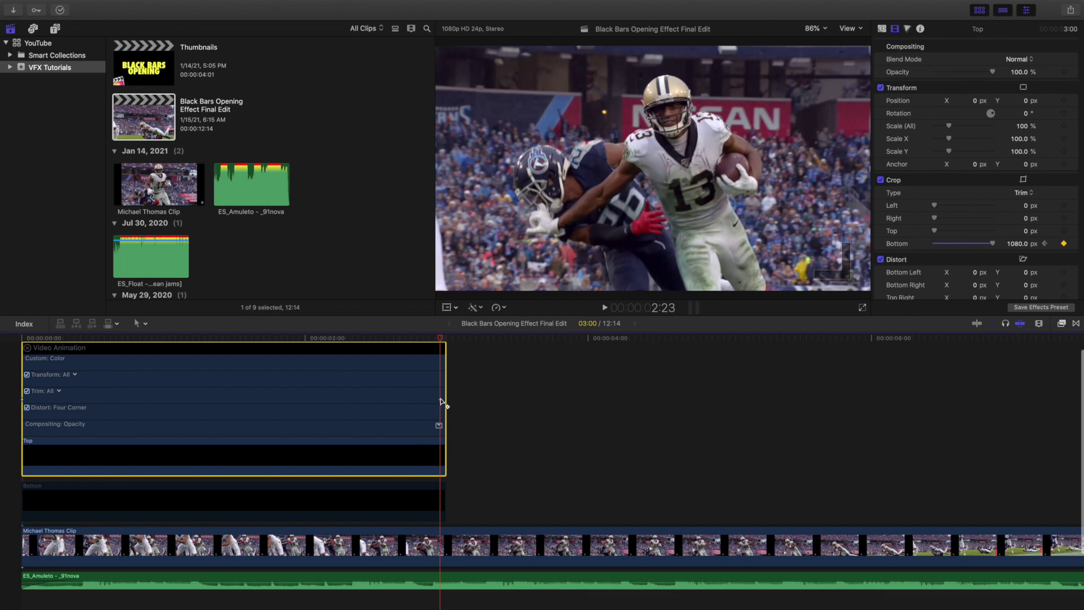
pyautogui.rightClick(419, 463)
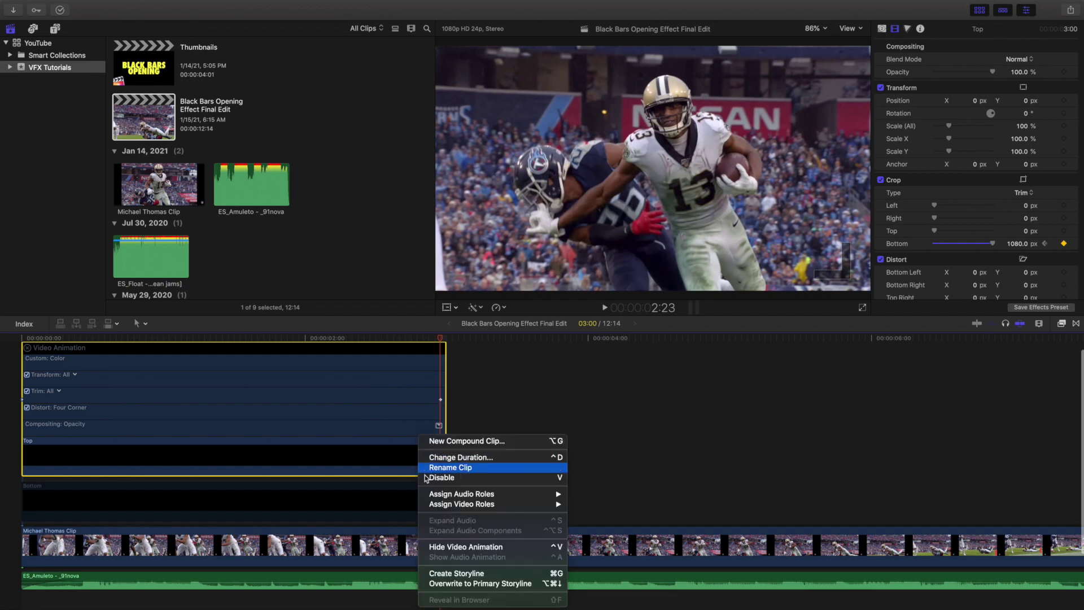
pyautogui.click(458, 547)
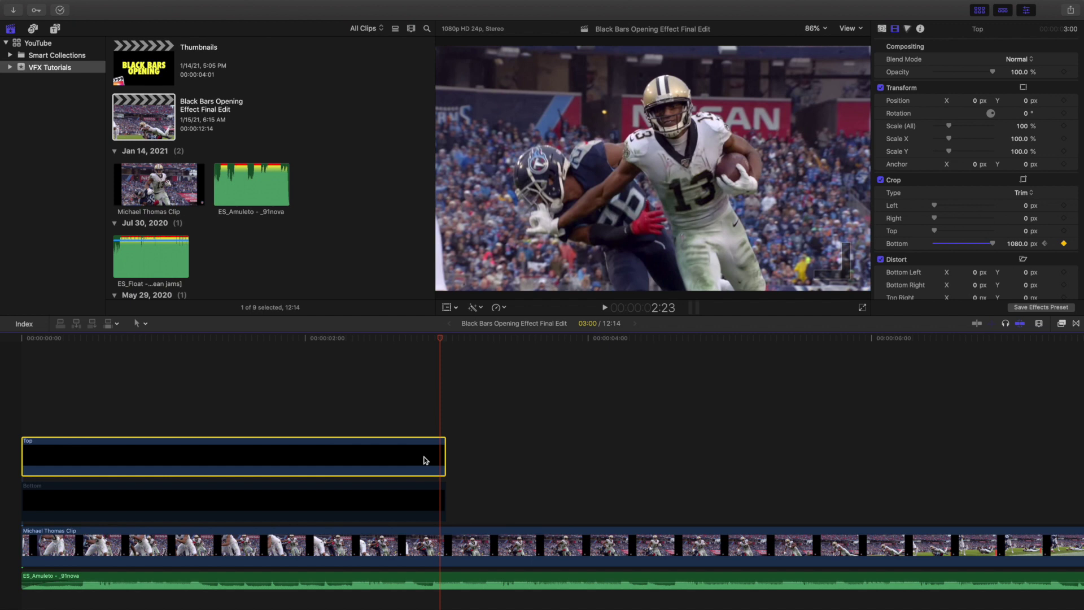
# - Play back the Top bar's crop animation from the start of the timeline
pyautogui.scroll(-1, 426, 460)
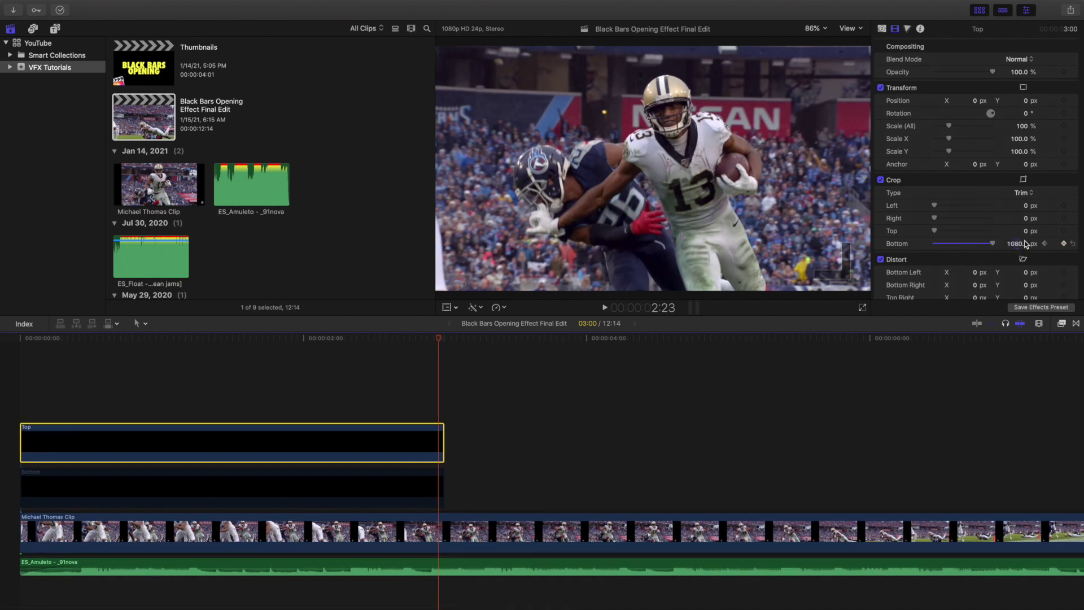
pyautogui.click(9, 394)
pyautogui.click(25, 431)
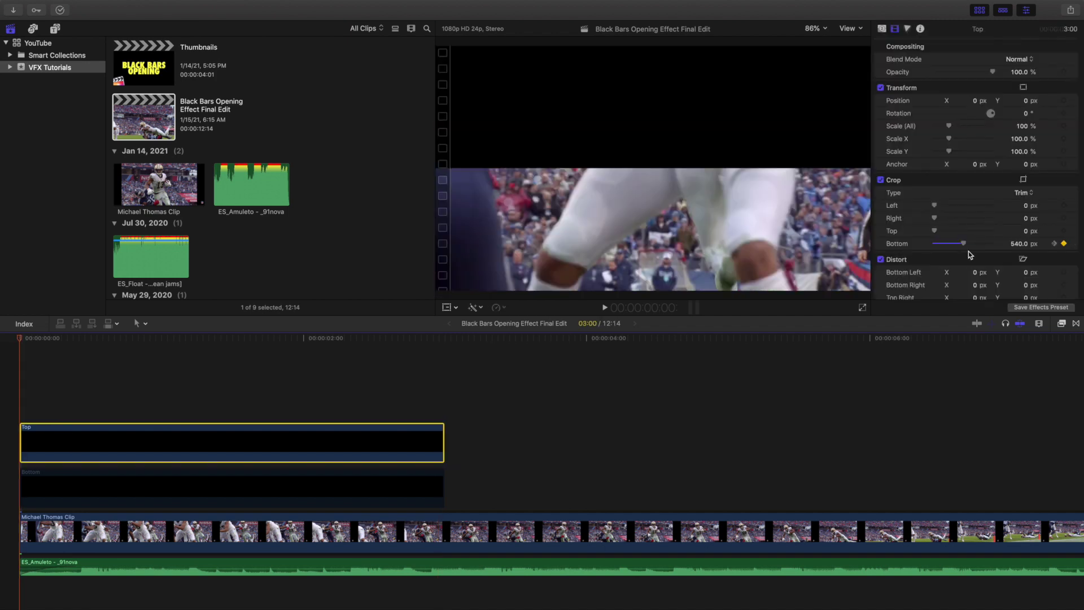
pyautogui.press('space')
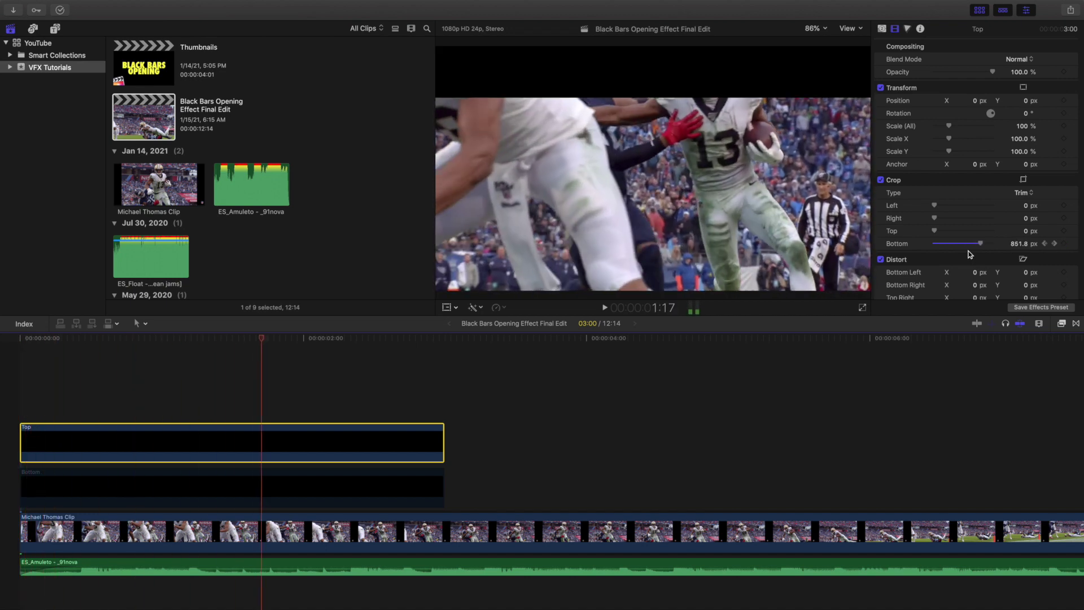
pyautogui.press('space')
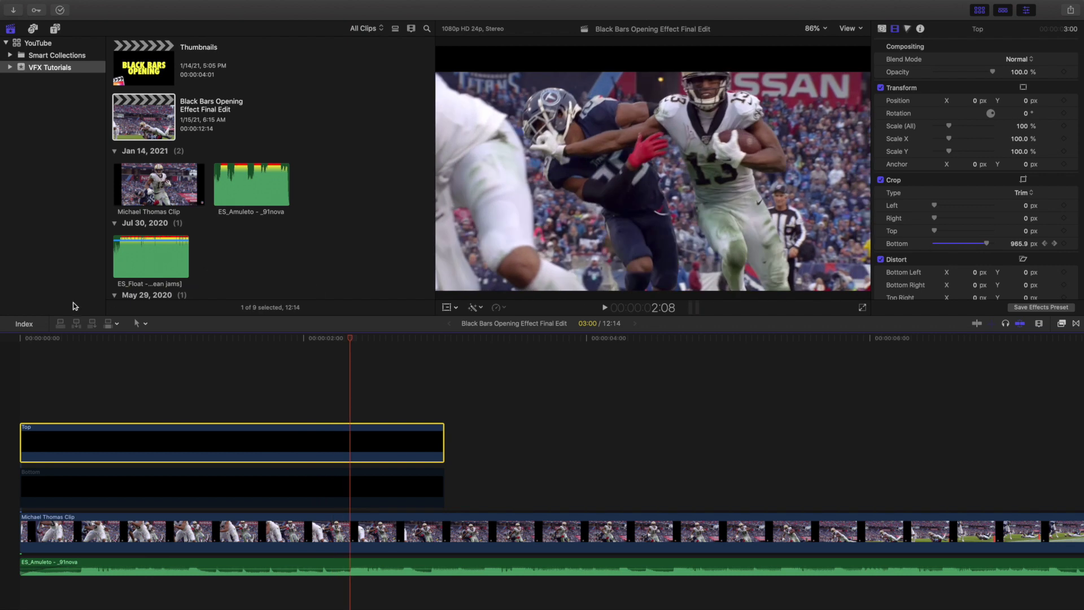
pyautogui.click(6, 378)
pyautogui.scroll(-2, 110, 407)
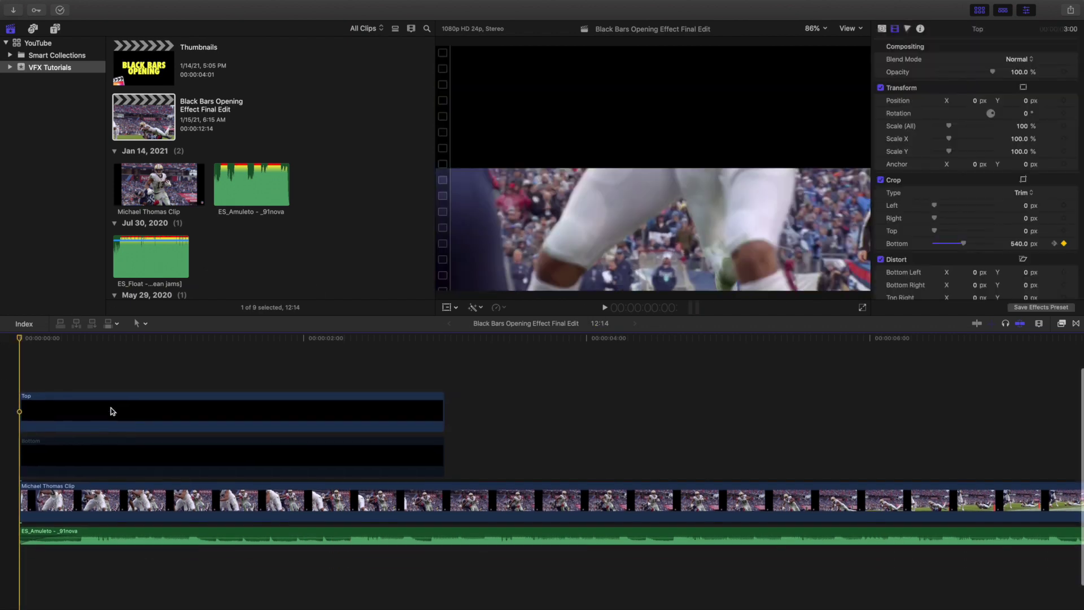
pyautogui.scroll(-1, 111, 408)
pyautogui.click(114, 409)
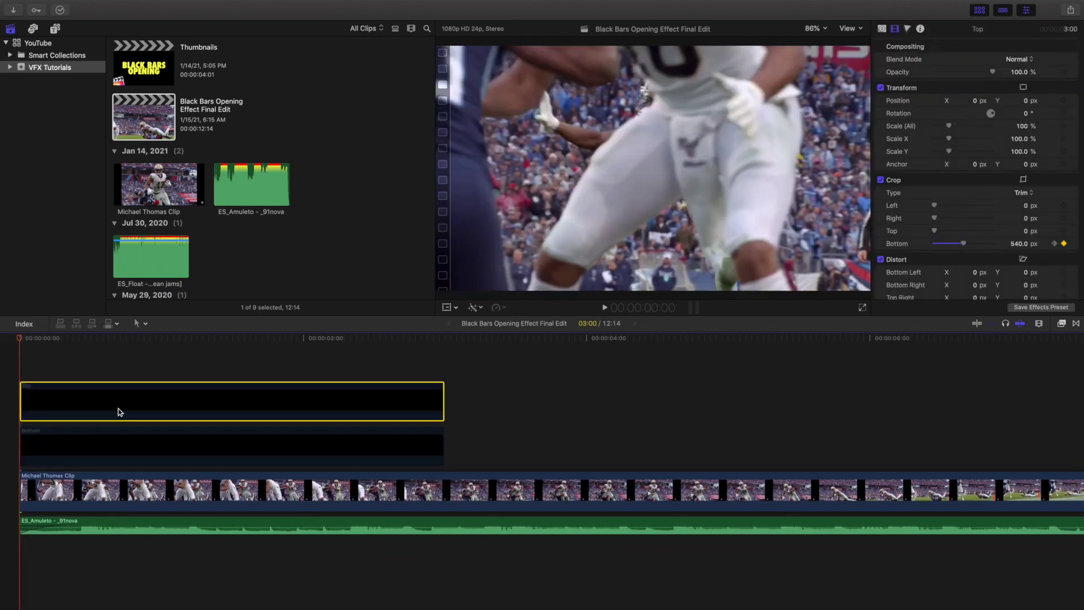
# - Keyframe the Bottom bar's Crop Top from 540 px at 00:00 to 1080 px at 2:23, then preview
pyautogui.click(107, 448)
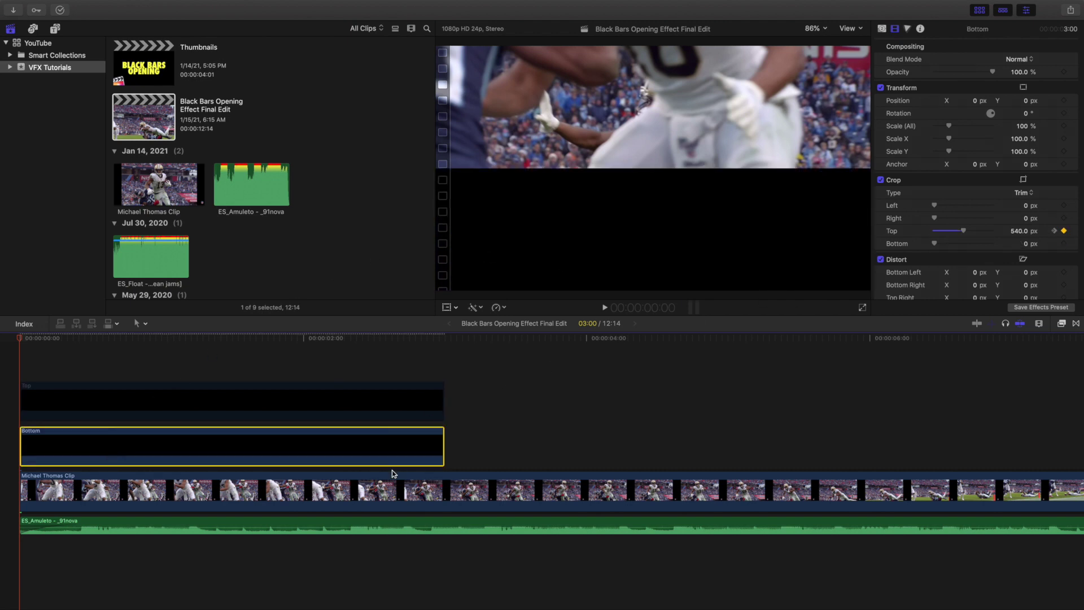
pyautogui.hscroll(-1, 452, 465)
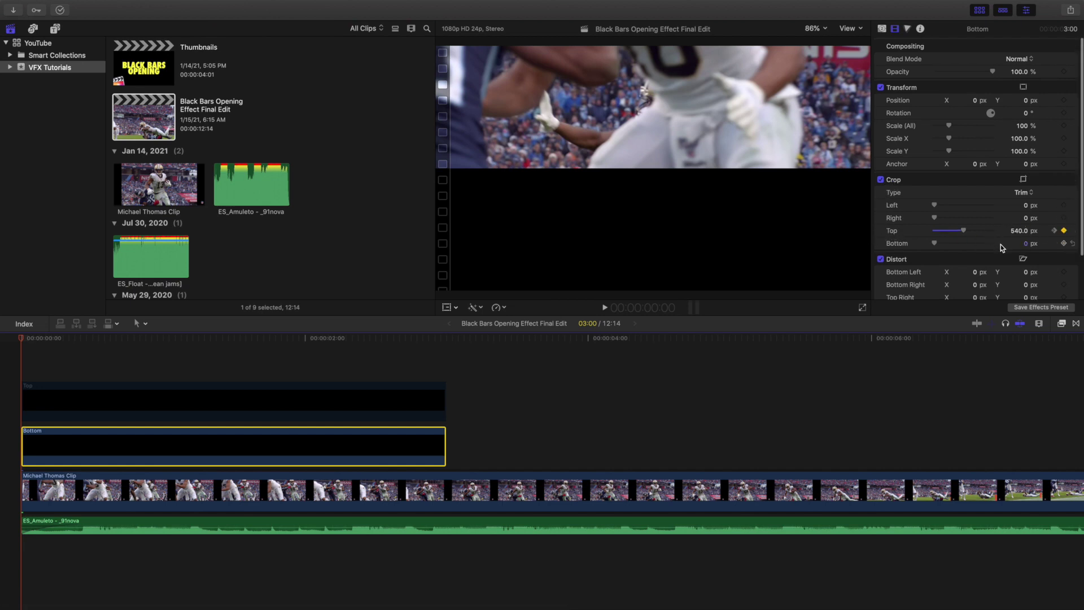
pyautogui.click(1064, 230)
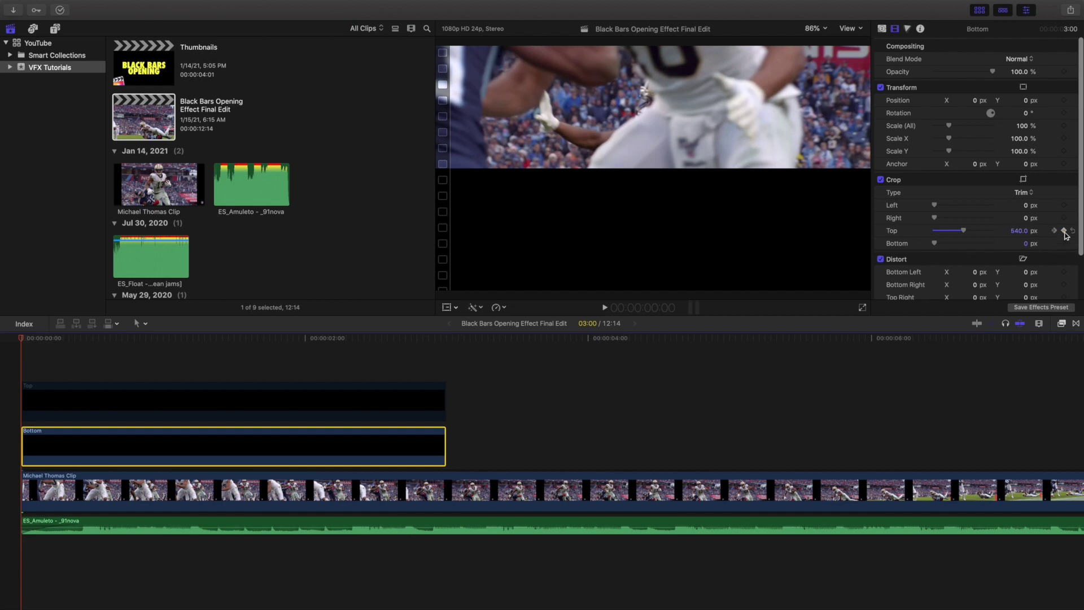
pyautogui.click(446, 371)
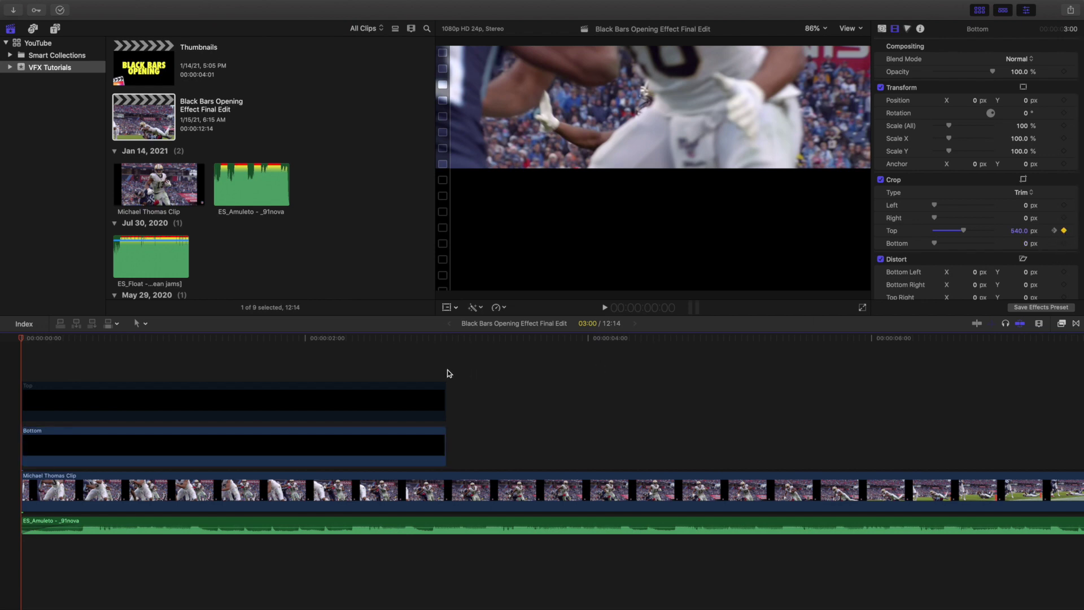
pyautogui.click(394, 440)
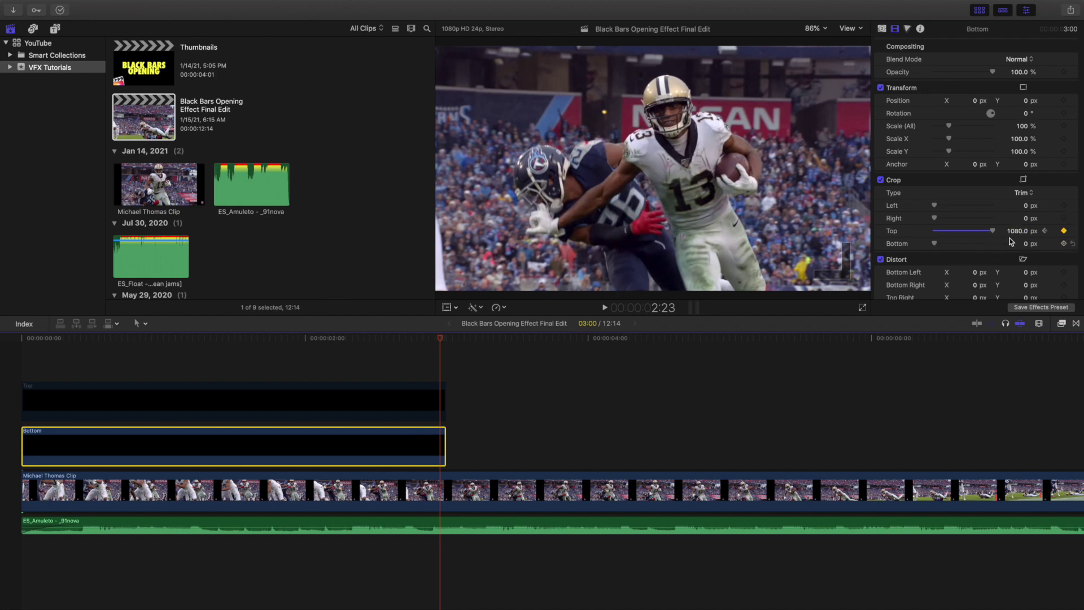
pyautogui.press('Home')
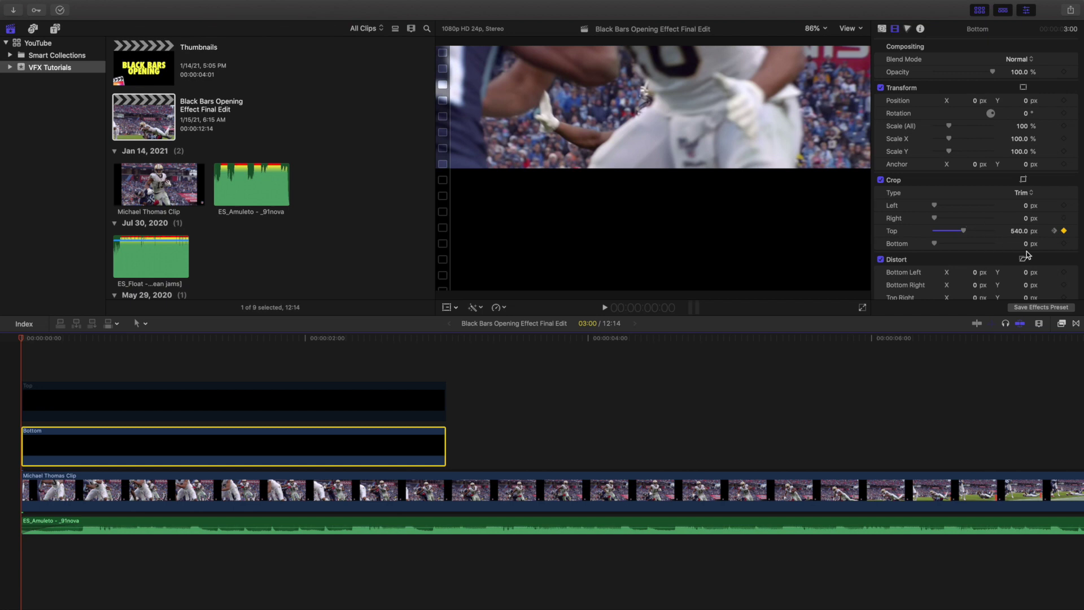
pyautogui.press('space')
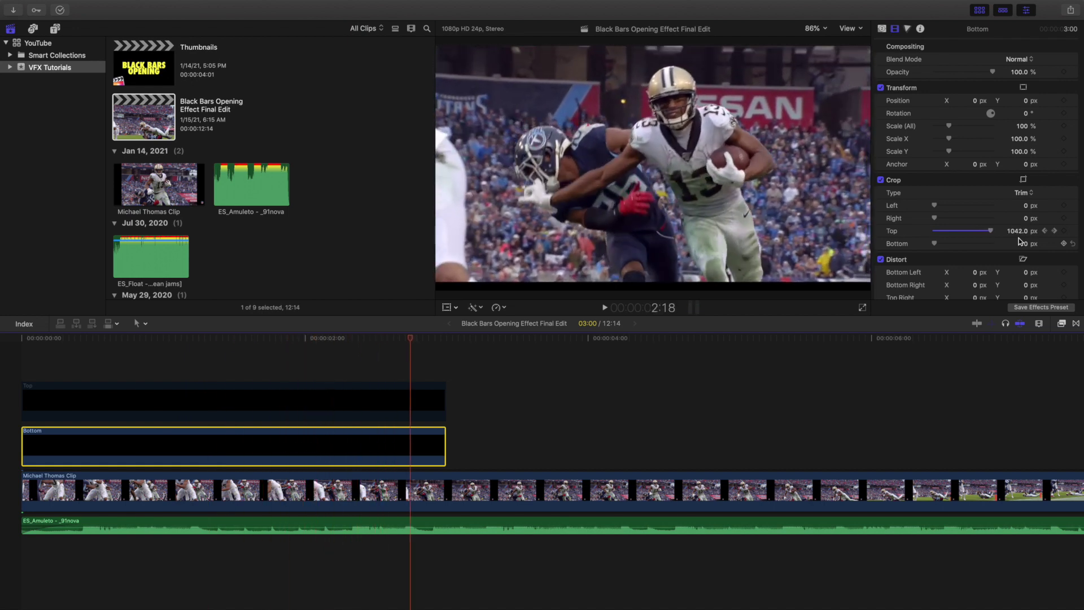
pyautogui.click(21, 367)
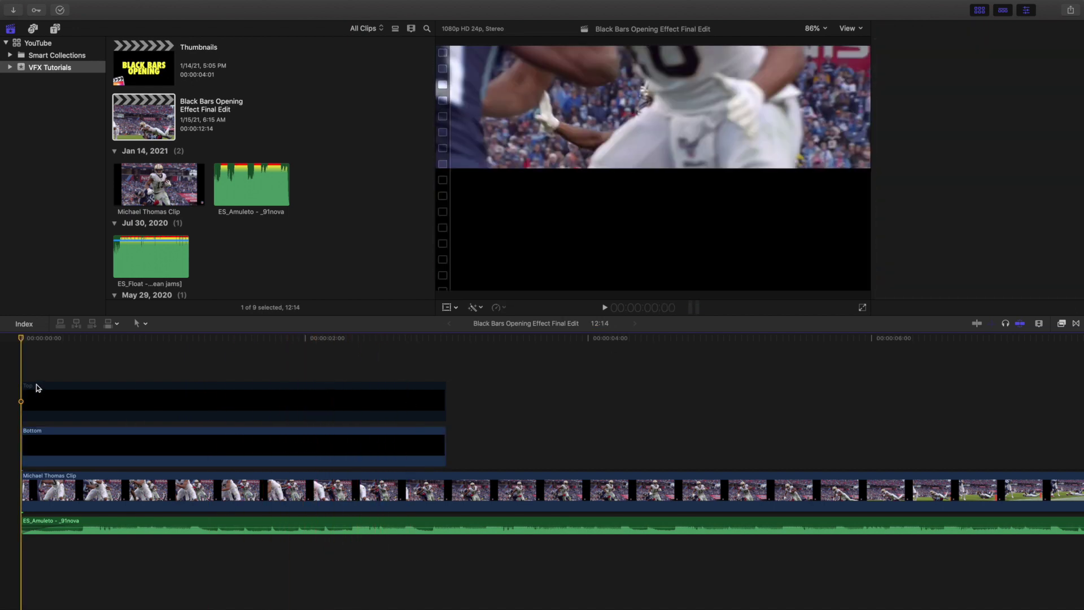
pyautogui.click(48, 391)
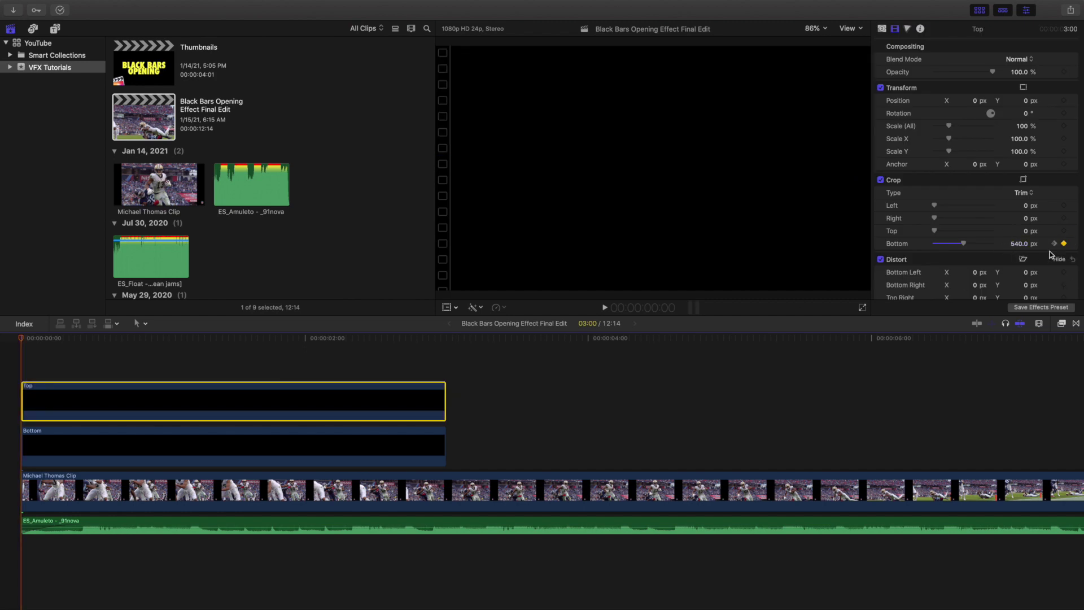
pyautogui.click(353, 457)
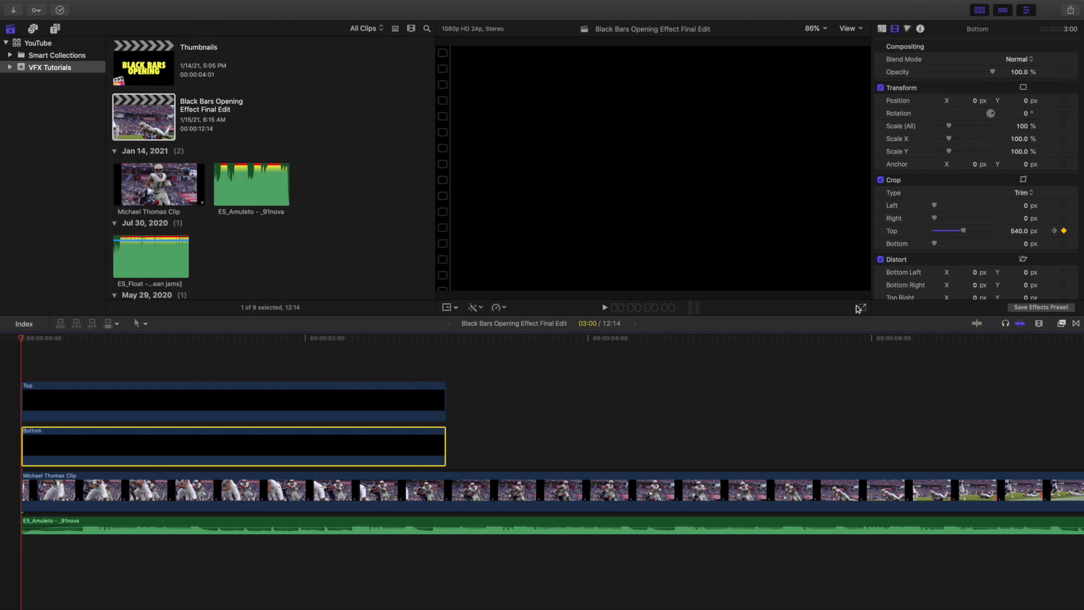
pyautogui.click(2, 368)
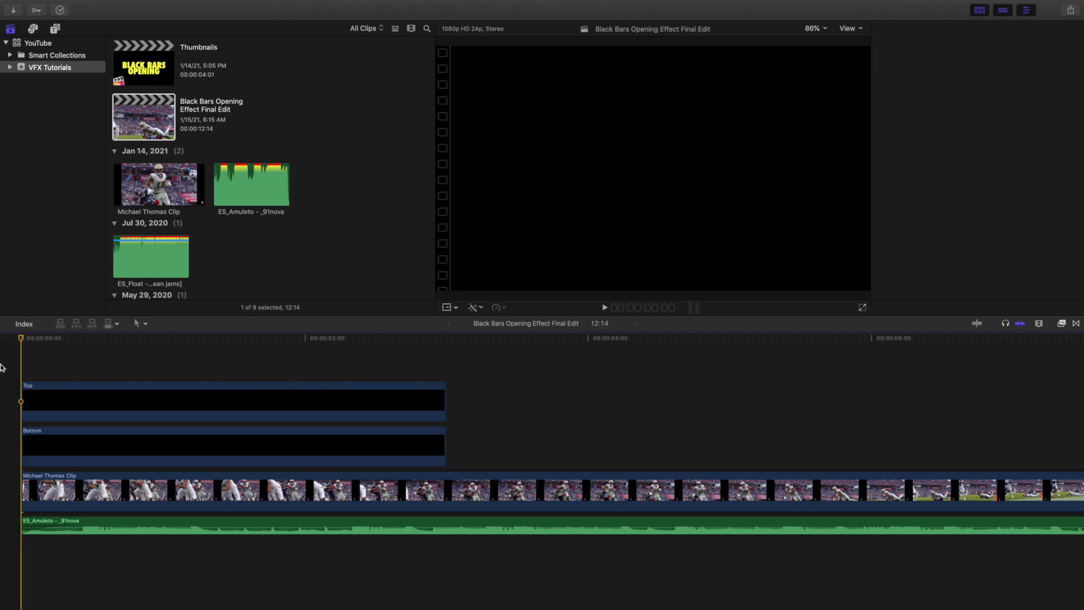
pyautogui.press('space')
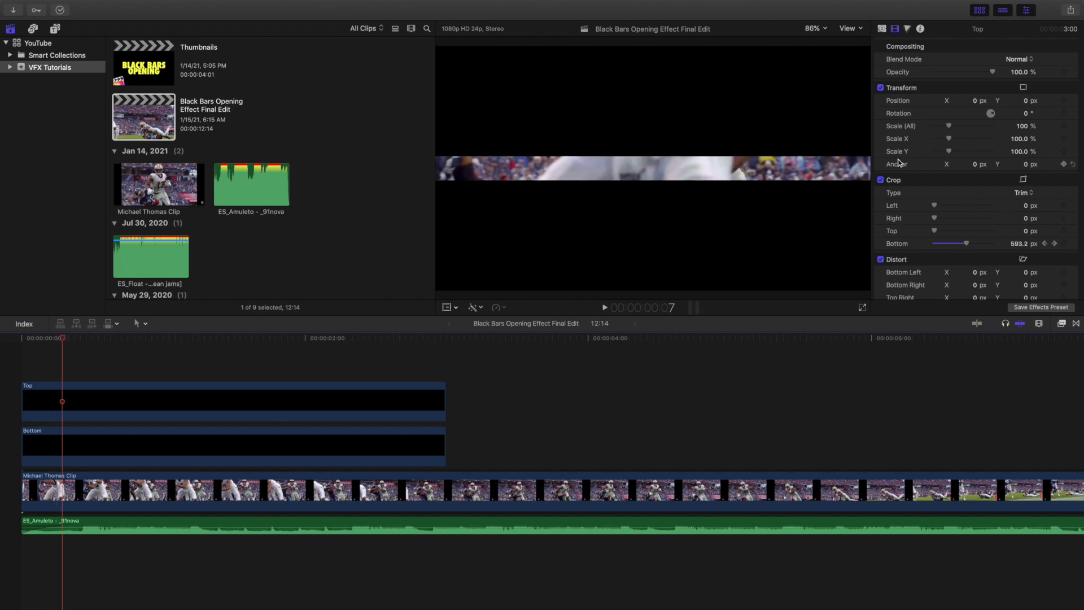
pyautogui.press('space')
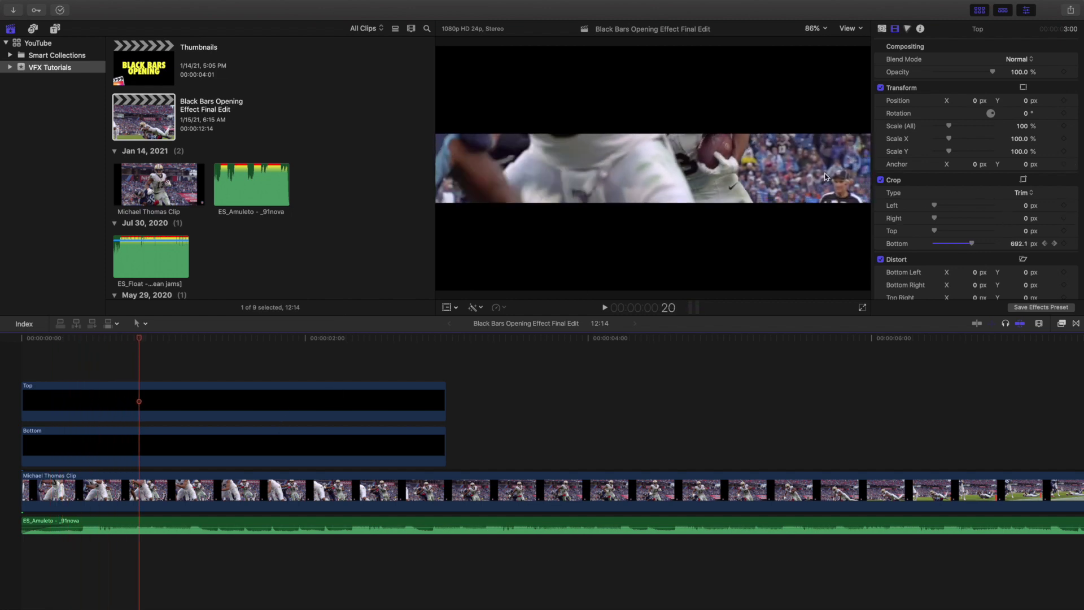
pyautogui.press('Home')
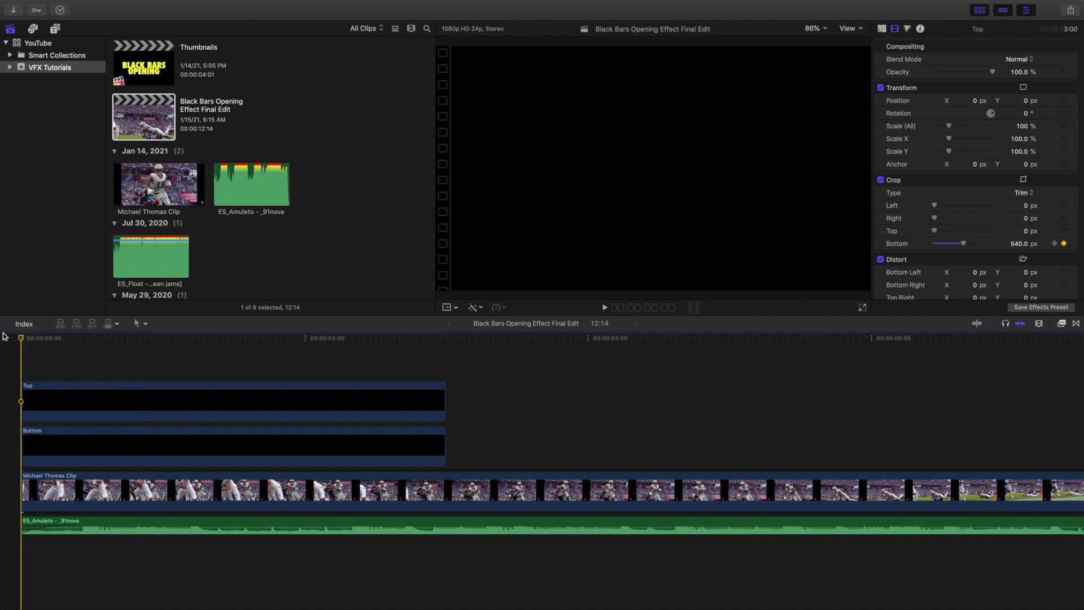